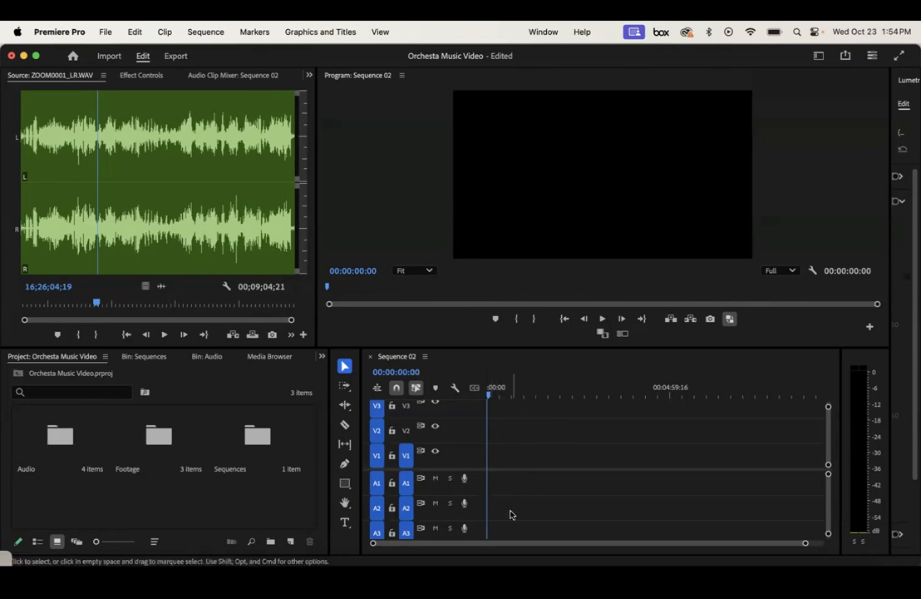
Step: Place C0631.MP4 from the Master Shot bin on V1 and A1 at the sequence start, keeping the existing sequence settings
scroll(510, 514, down, 2)
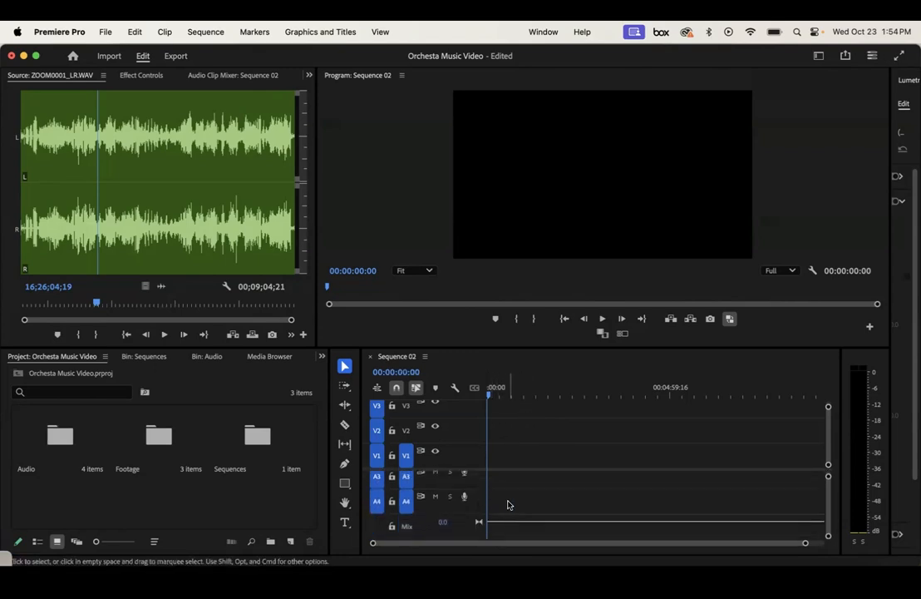
scroll(515, 495, up, 2)
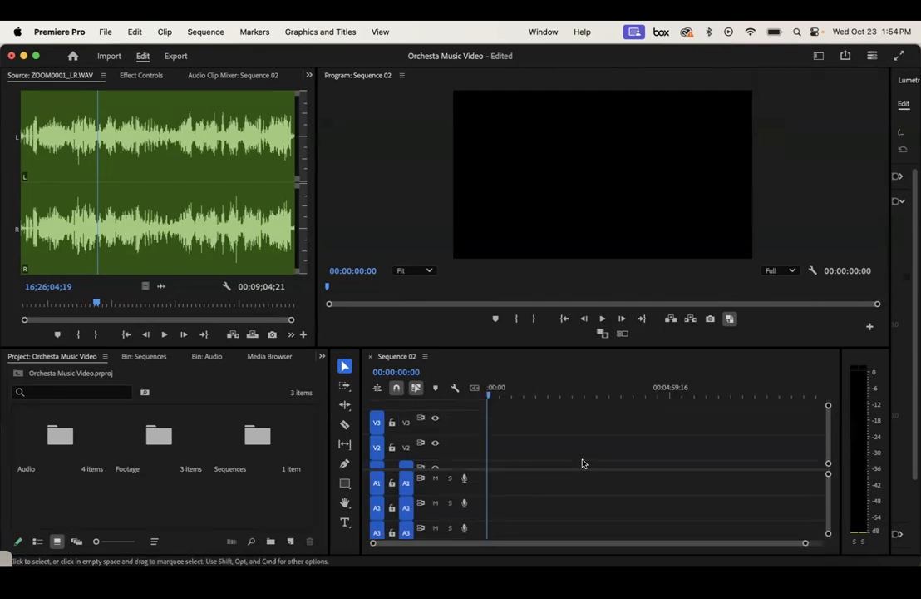
double_click(158, 437)
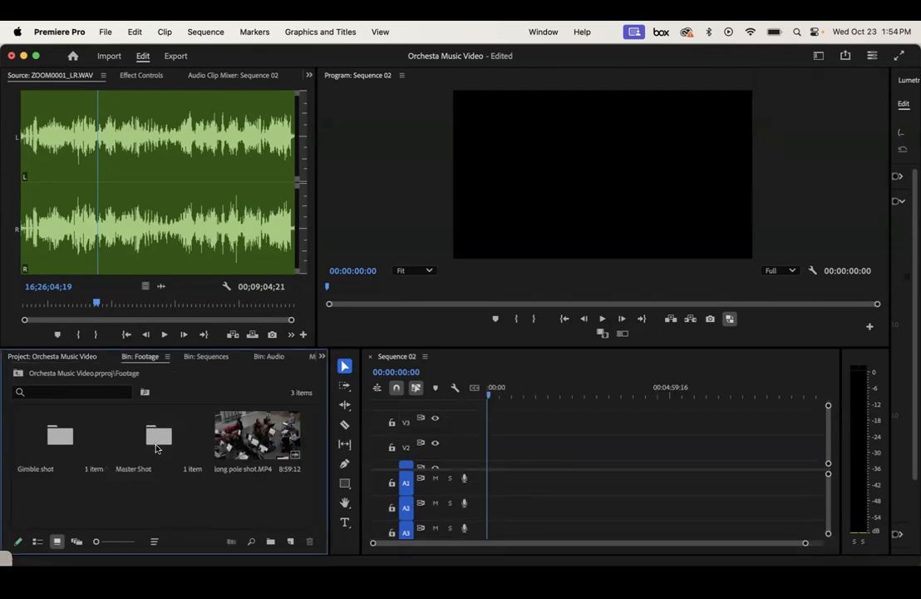
double_click(156, 449)
click(34, 444)
drag(35, 444, 486, 463)
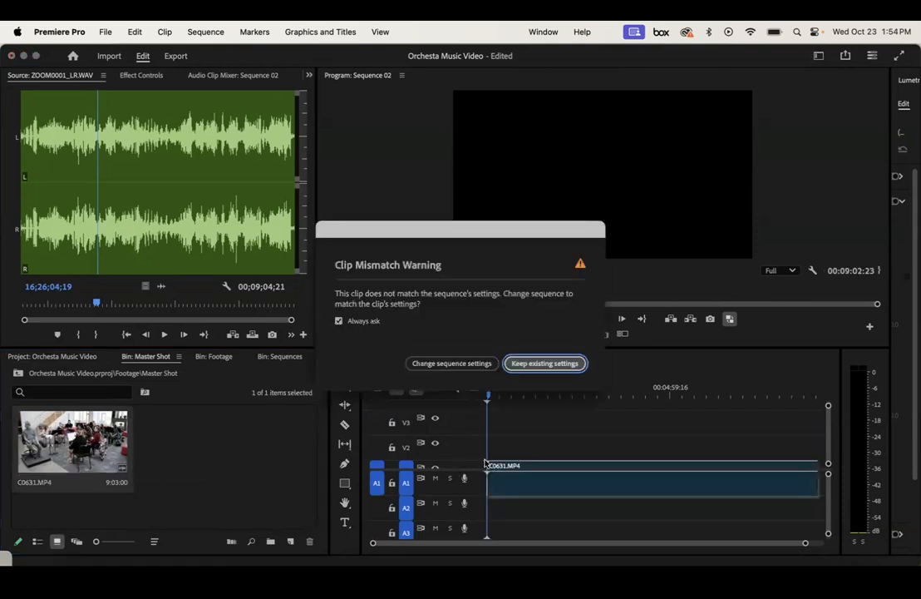
click(528, 367)
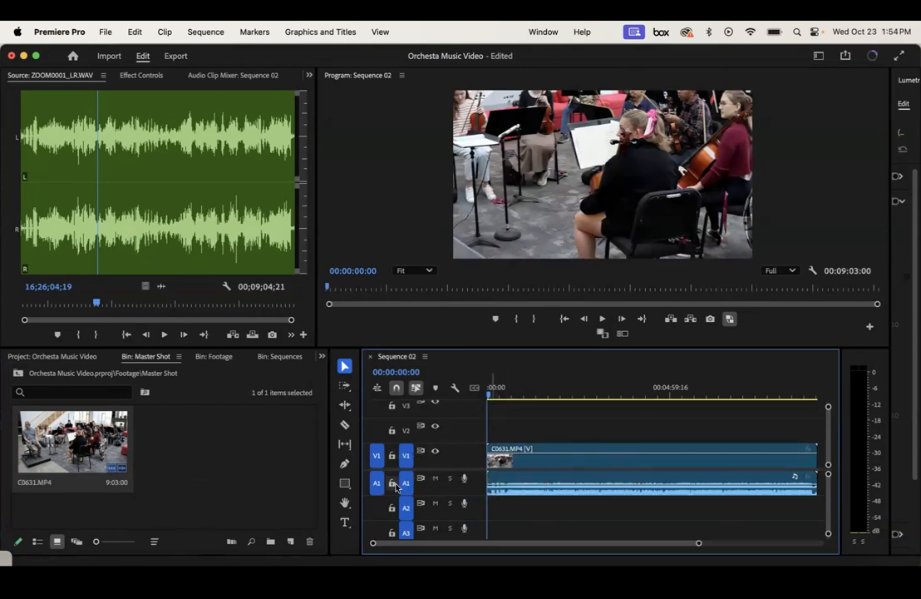
Step: Apply Scale to Frame Size to the C0631.MP4 clip on V1
right_click(578, 465)
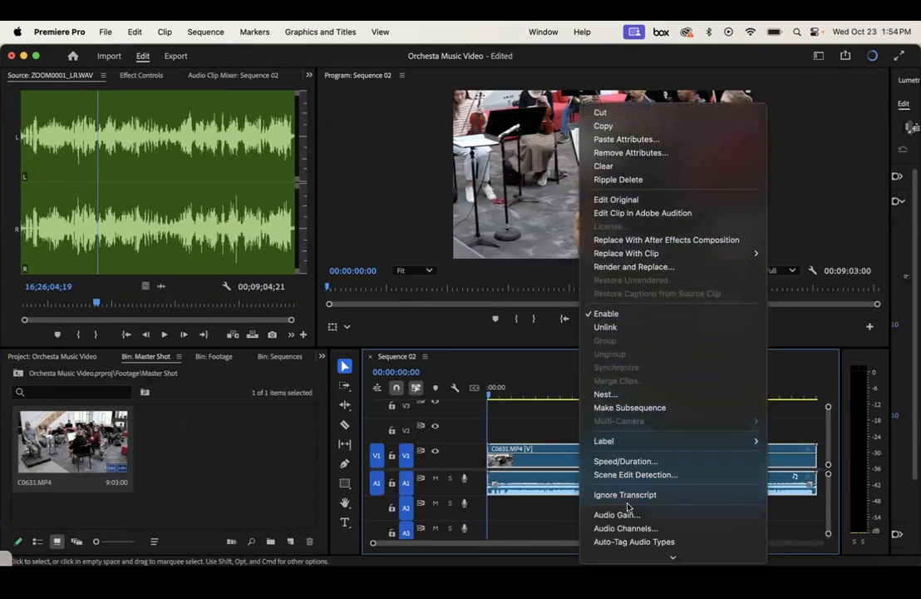
scroll(644, 474, down, 5)
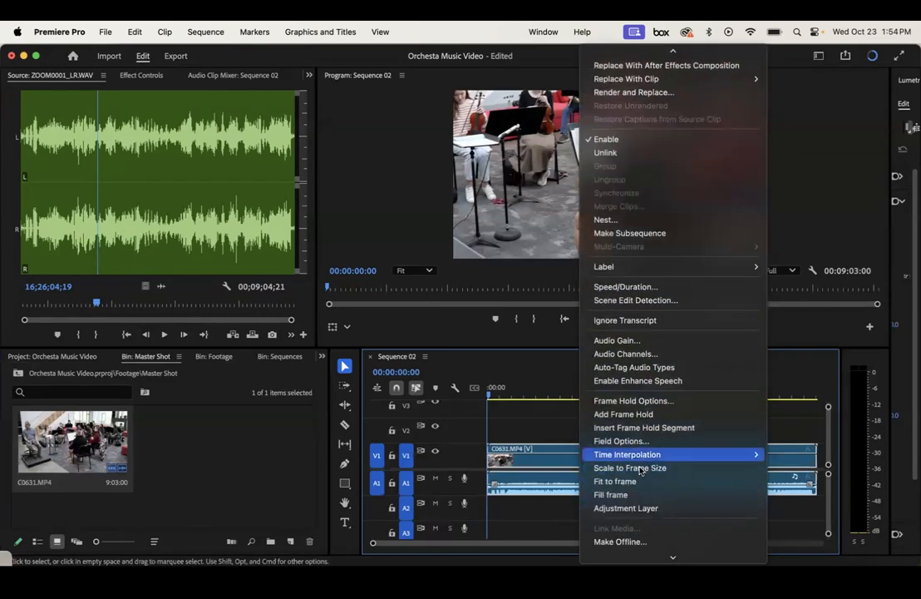
click(638, 467)
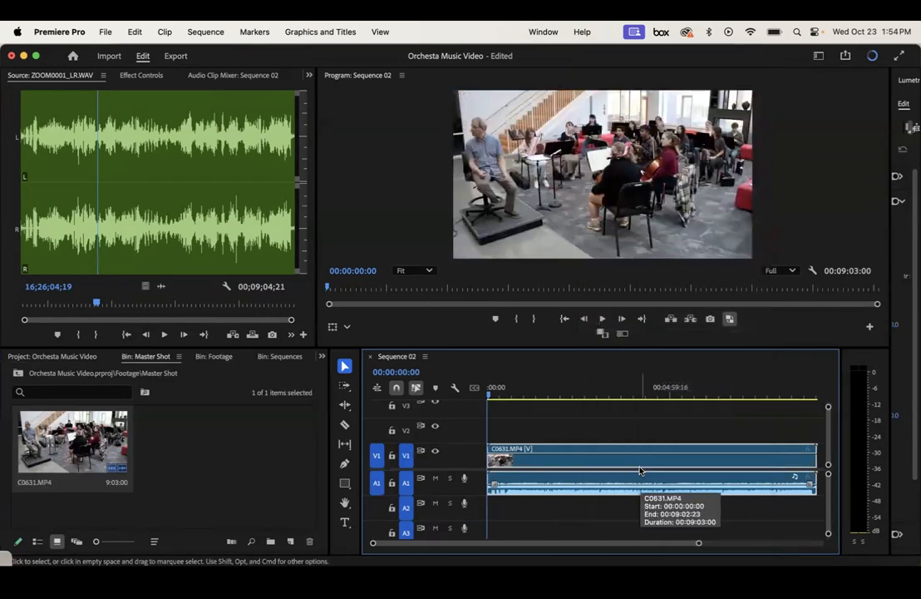
Step: Place long pole shot.MP4 from the Footage bin on V2 at the sequence start
click(55, 356)
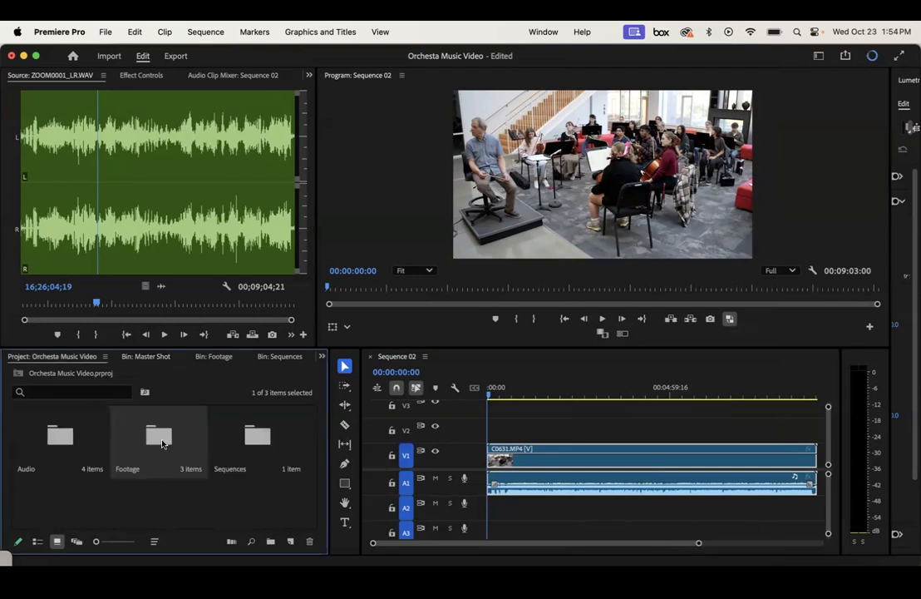
double_click(163, 444)
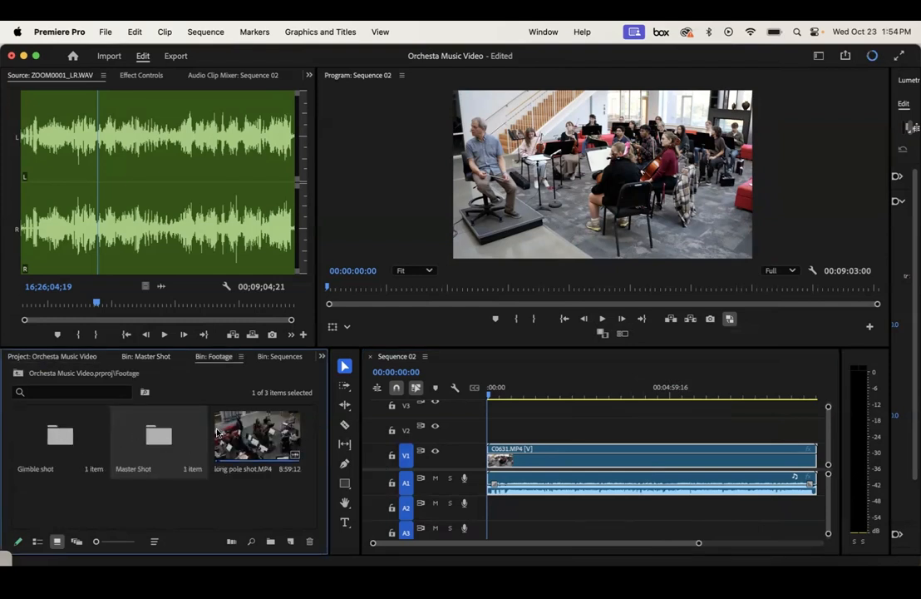
click(258, 439)
drag(258, 438, 483, 434)
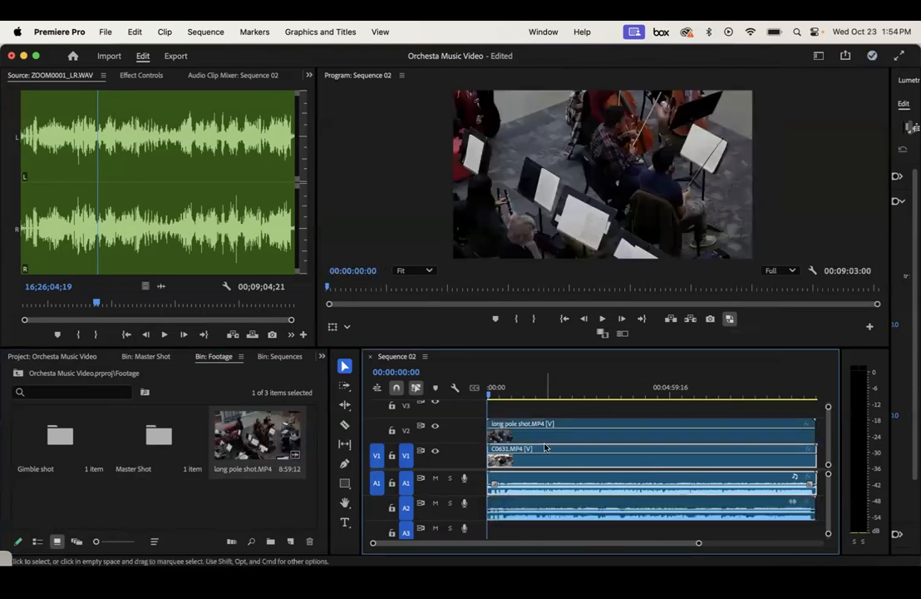
Step: Apply Fit to frame to the long pole shot.MP4 clip on V2
scroll(486, 434, up, 1)
right_click(523, 447)
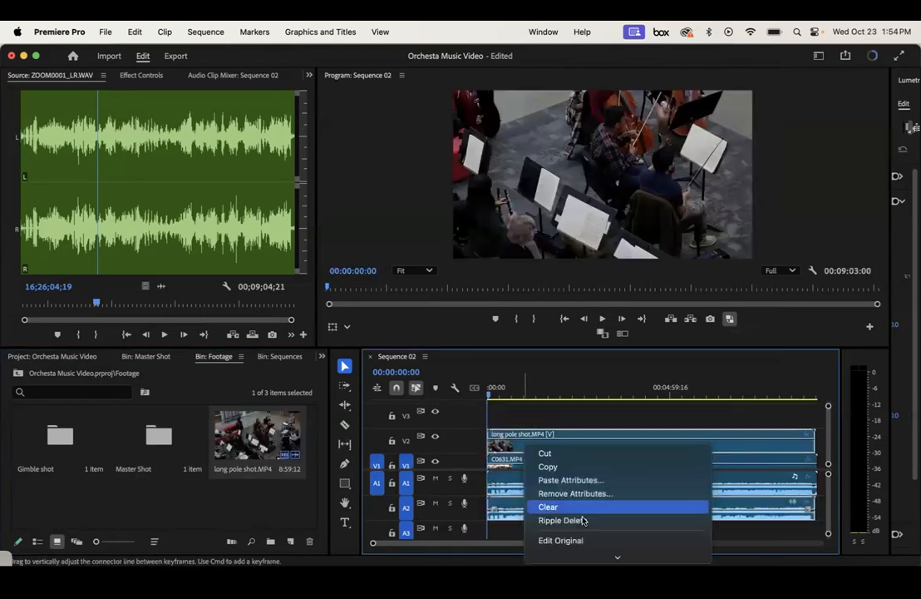
scroll(584, 521, down, 5)
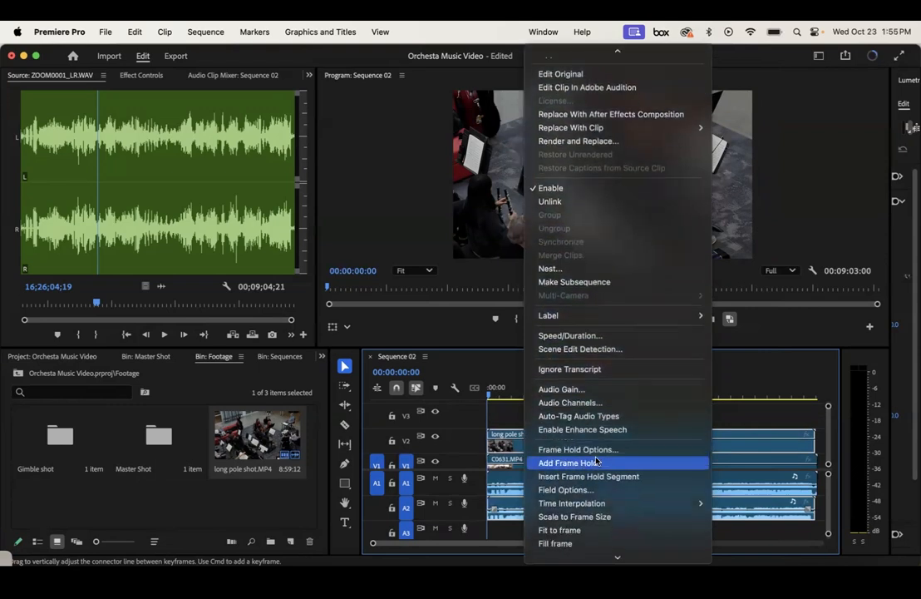
scroll(596, 460, down, 5)
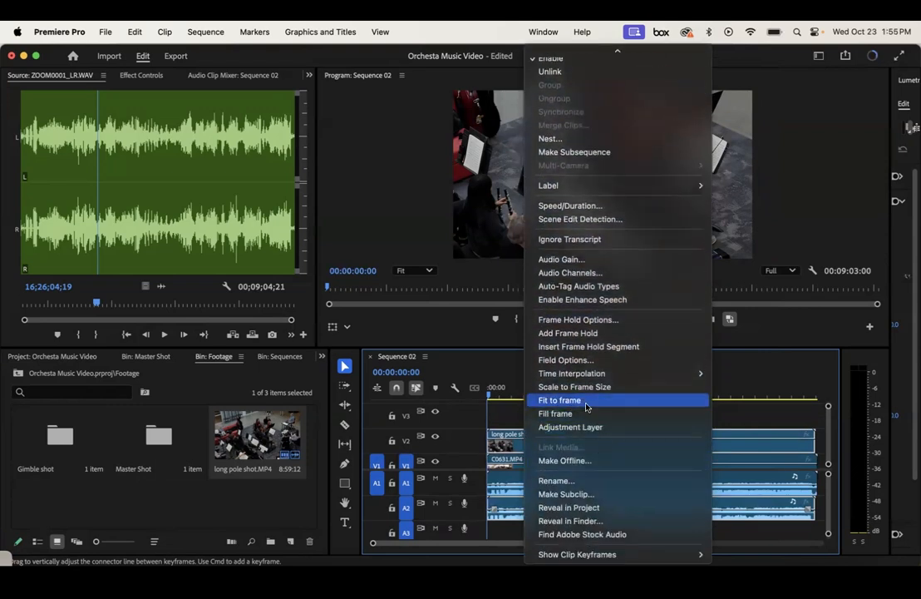
click(439, 445)
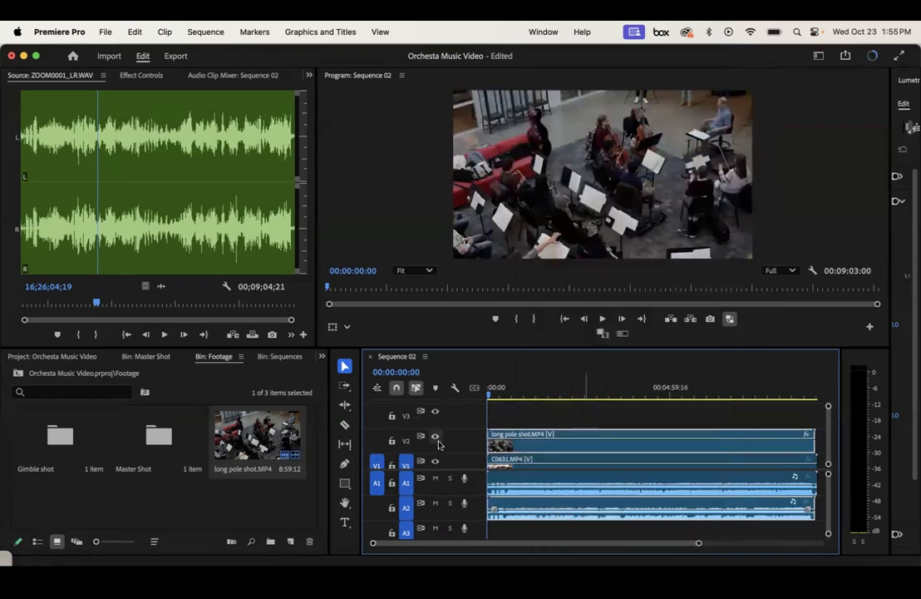
Step: Place C0987.MP4 from the Gimble shot bin on V3 and A3 at the sequence start
double_click(42, 456)
drag(60, 436, 478, 426)
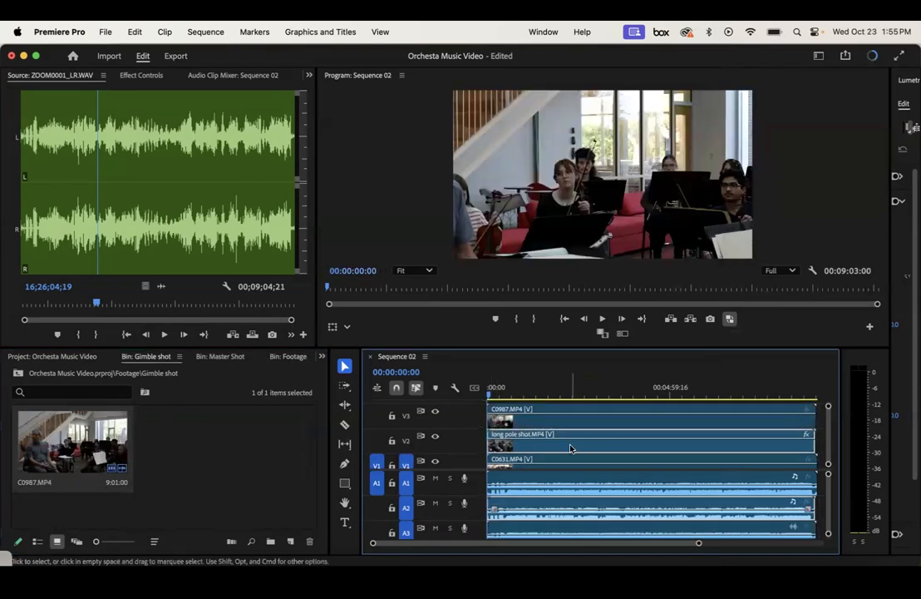
scroll(832, 501, down, 3)
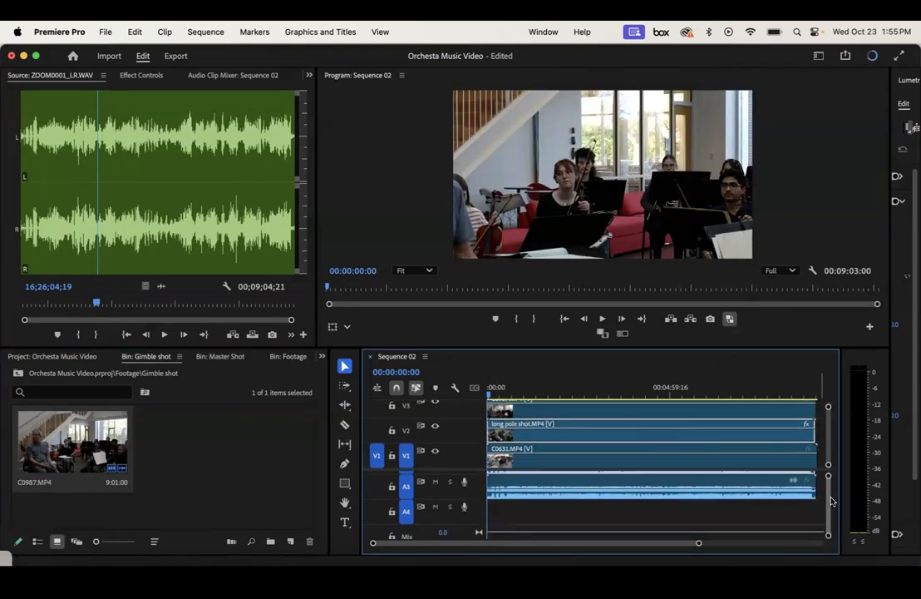
Step: Load ZOOM0001_Tr2.WAV from the Audio bin for preview and listen to a passage near its middle
click(71, 360)
double_click(62, 449)
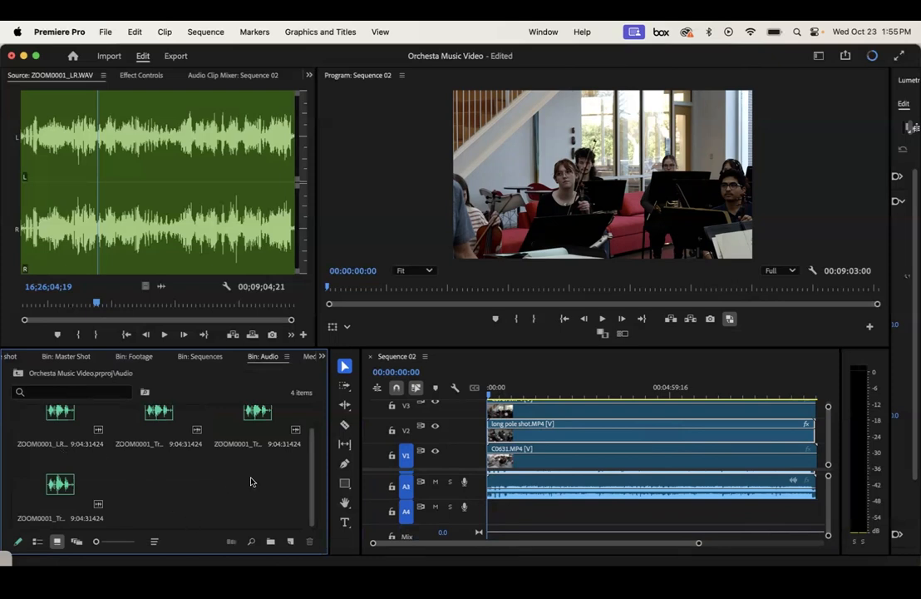
double_click(261, 415)
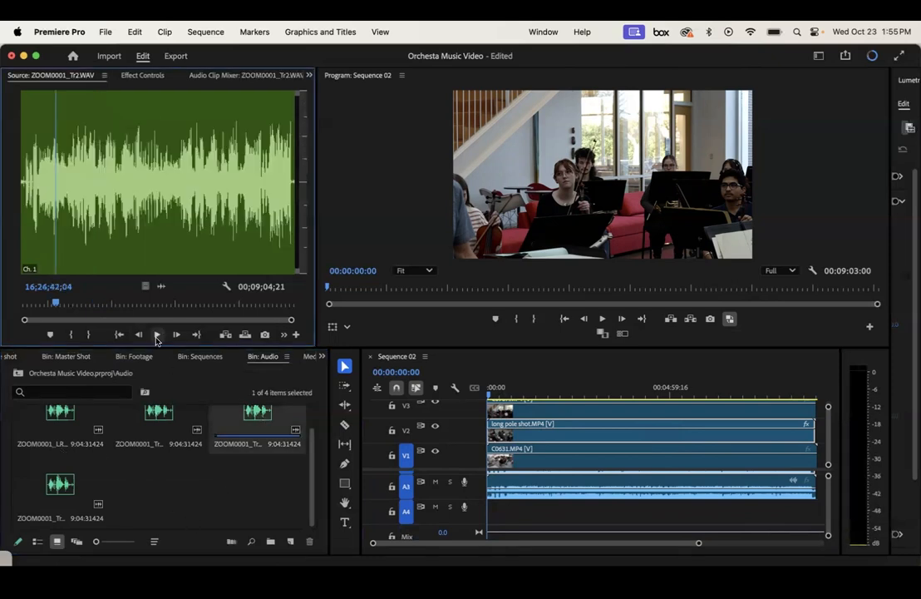
click(127, 303)
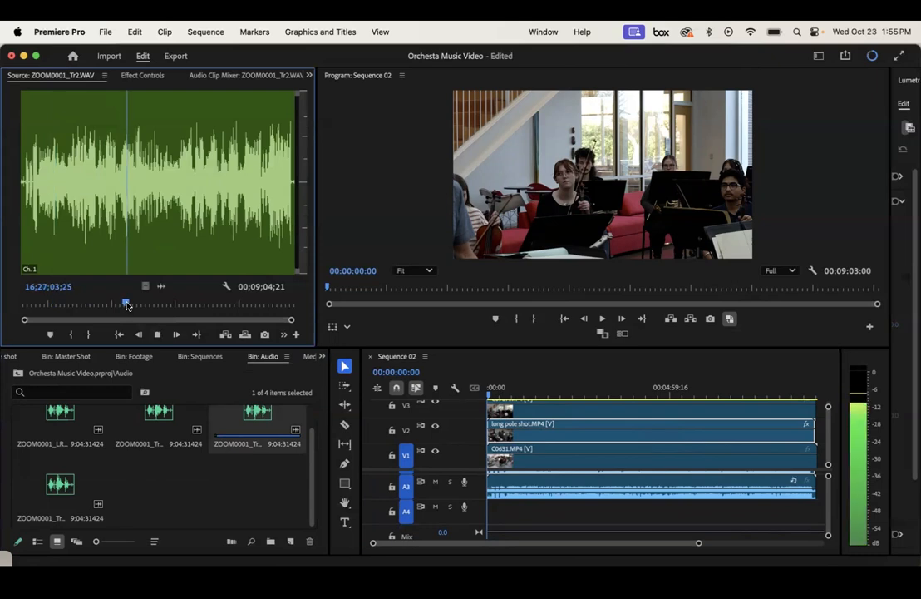
key(space)
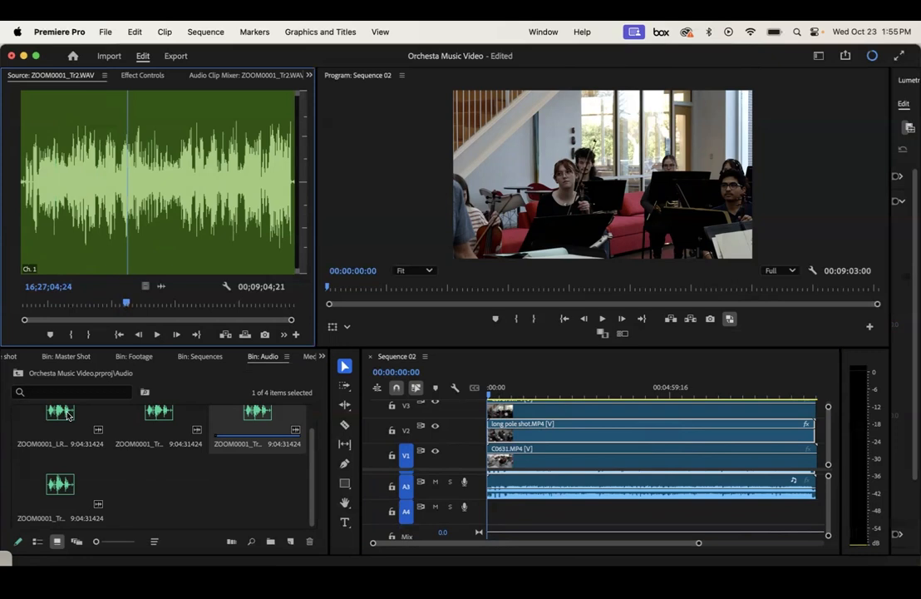
Step: Preview ZOOM0001_LR.WAV from the Audio bin and place its audio on track A4 at the sequence start
double_click(60, 412)
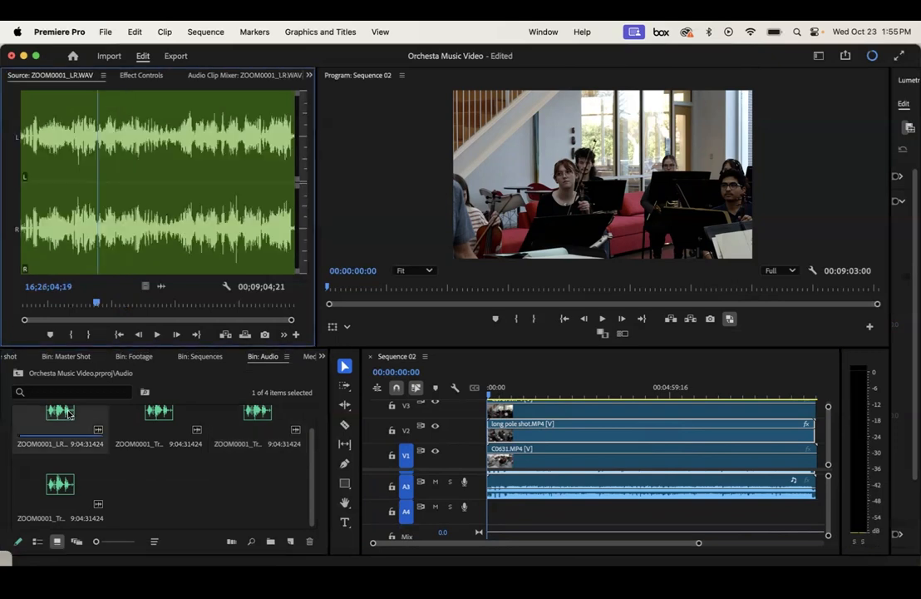
key(space)
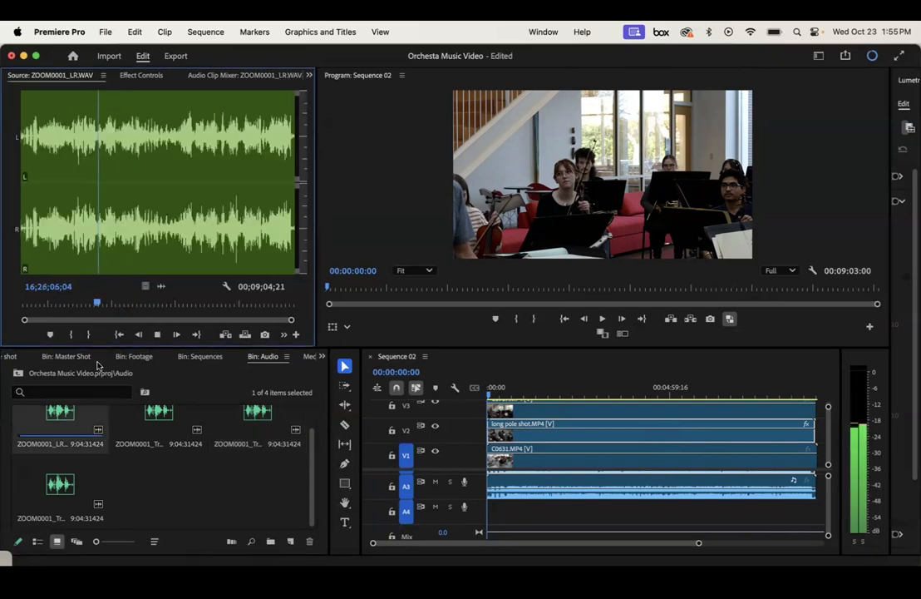
key(space)
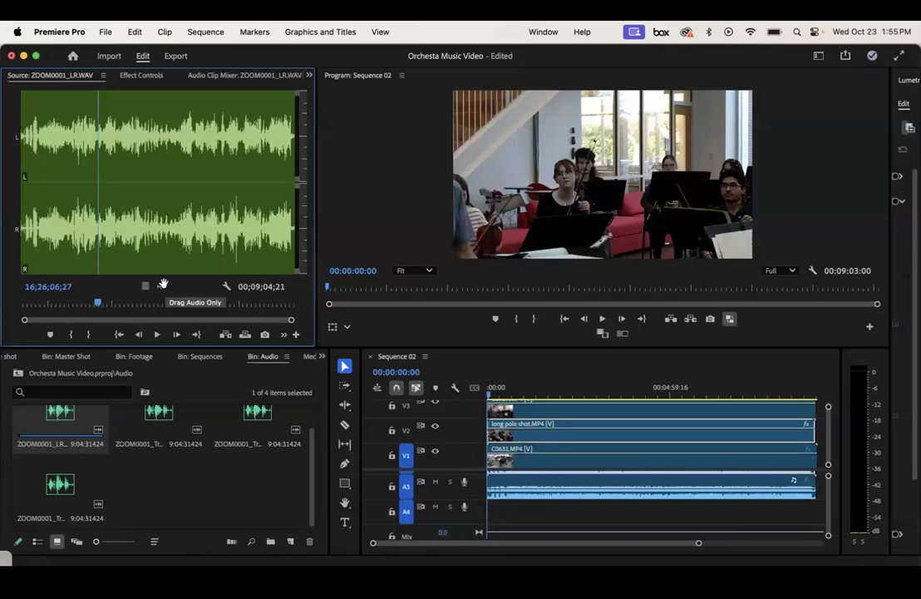
drag(202, 288, 499, 516)
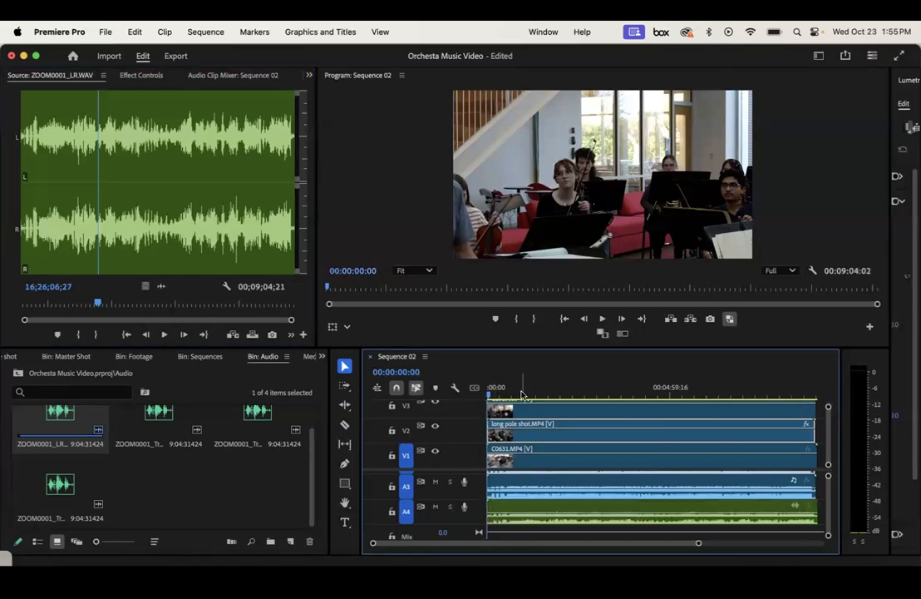
Step: Examine and compare the waveforms of the camera and recorder audio tracks near the start of the sequence
click(496, 389)
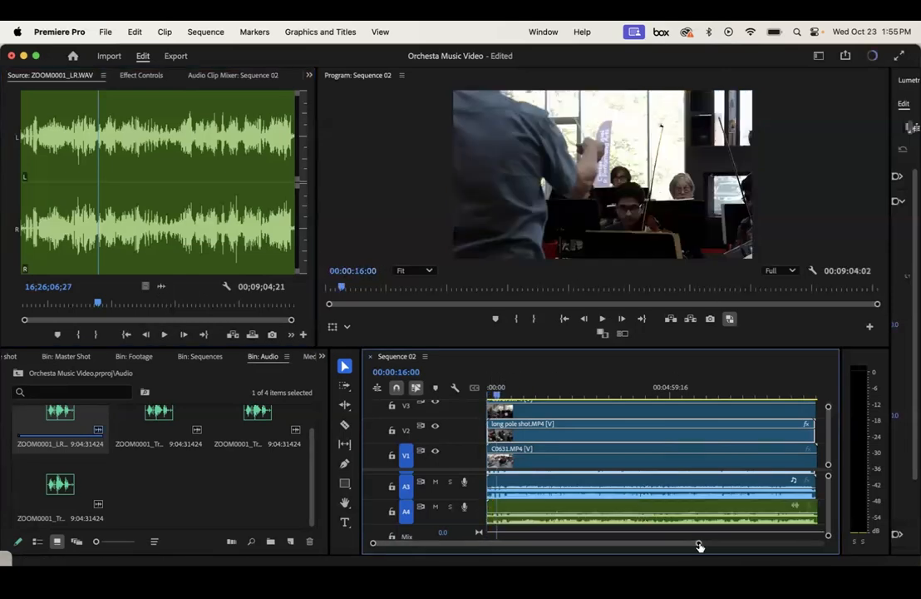
drag(699, 546, 613, 545)
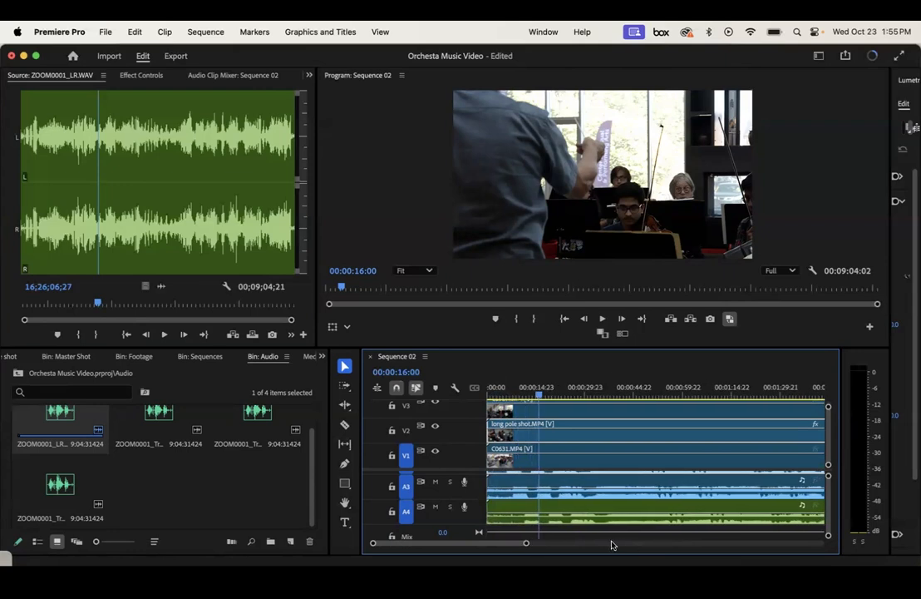
scroll(599, 504, up, 2)
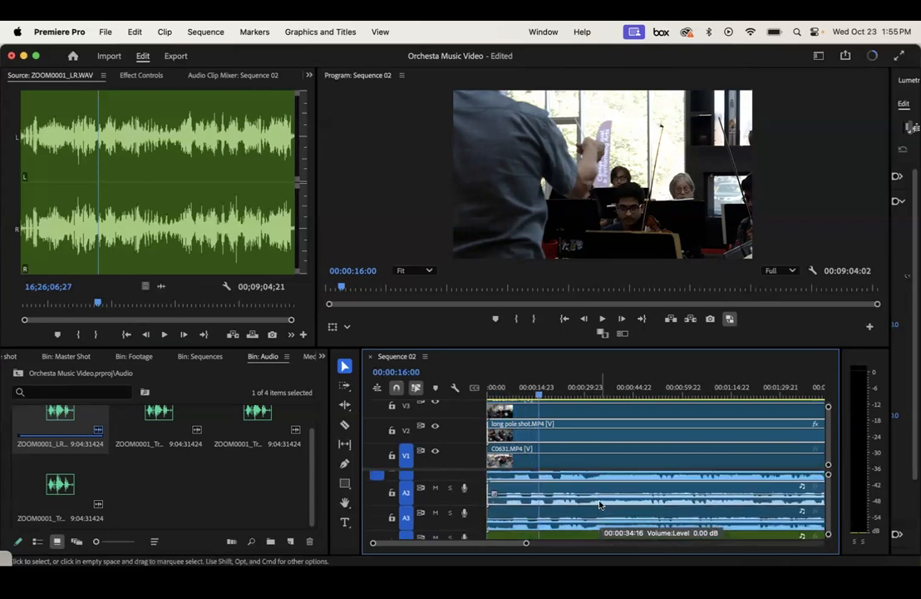
click(513, 391)
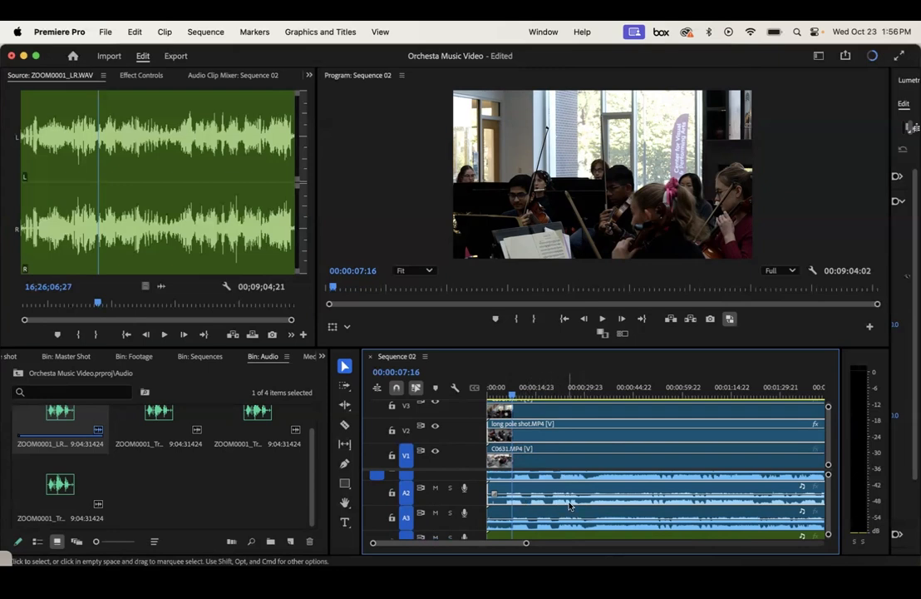
scroll(556, 514, down, 2)
scroll(554, 522, up, 2)
scroll(554, 522, down, 2)
scroll(554, 522, up, 2)
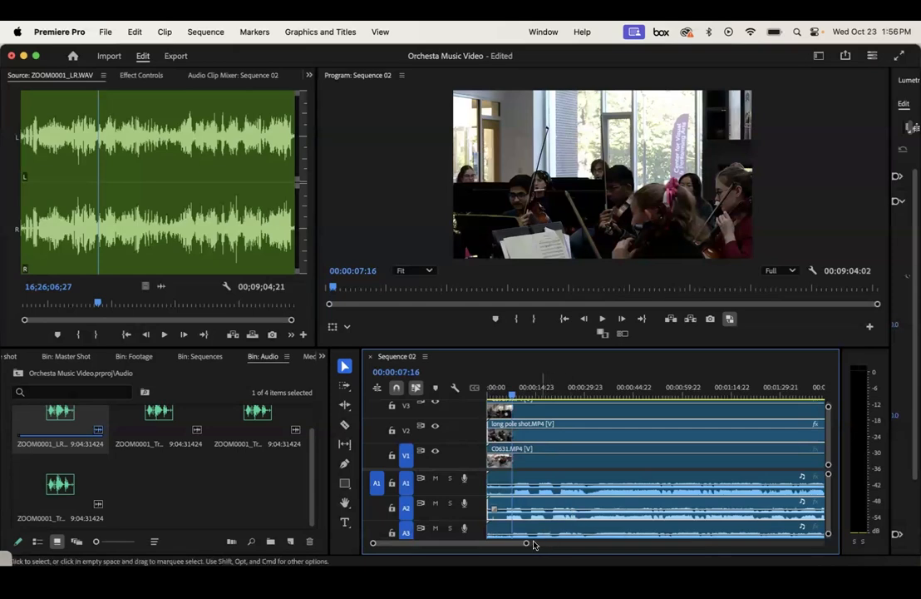
Step: Shift C0631.MP4 on V1 and A1 to start at 00:00:00:14, aligning its waveform with the long pole shot audio on A2
drag(526, 547, 494, 557)
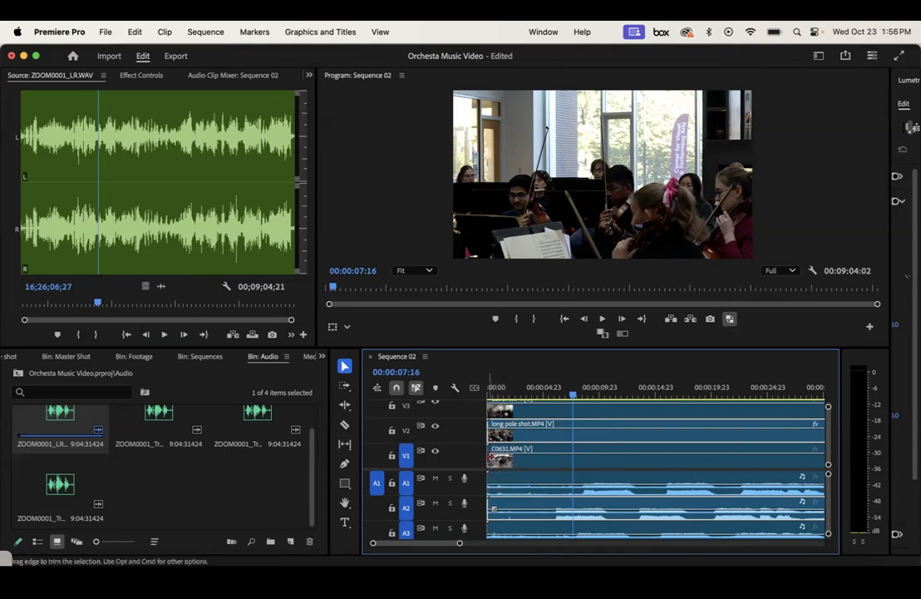
mouse_move(552, 462)
mouse_down()
mouse_move(513, 460)
mouse_move(553, 466)
mouse_up()
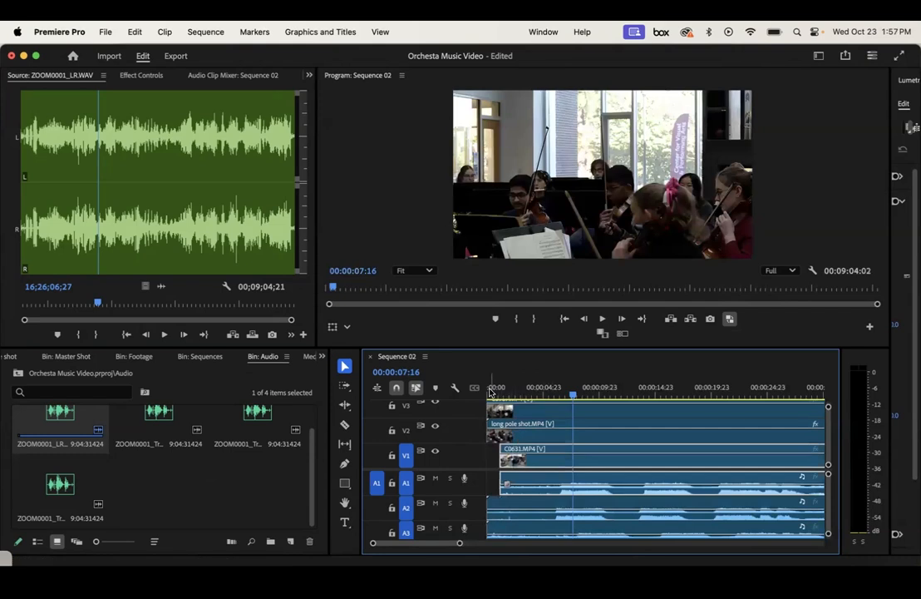
click(490, 391)
drag(490, 393, 493, 393)
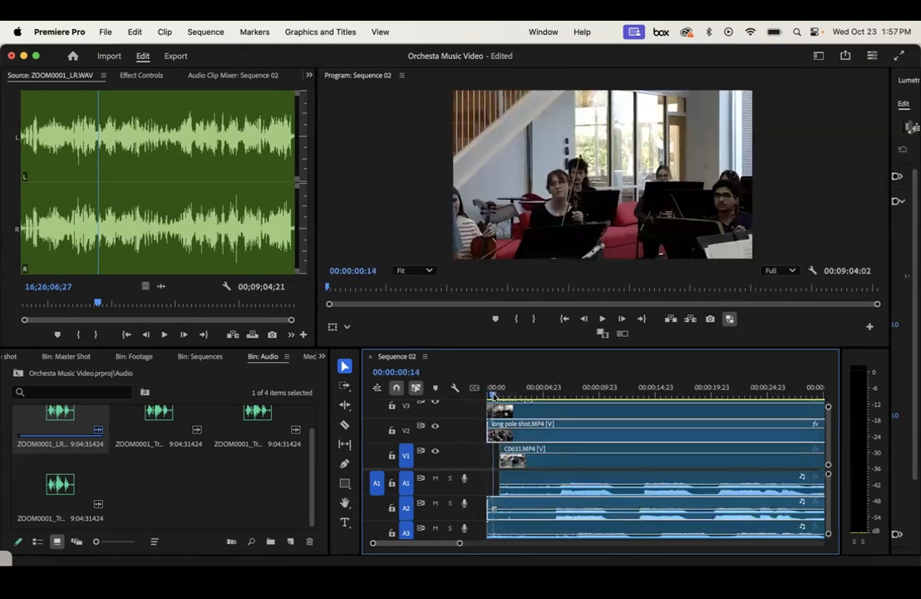
click(564, 464)
drag(564, 464, 560, 464)
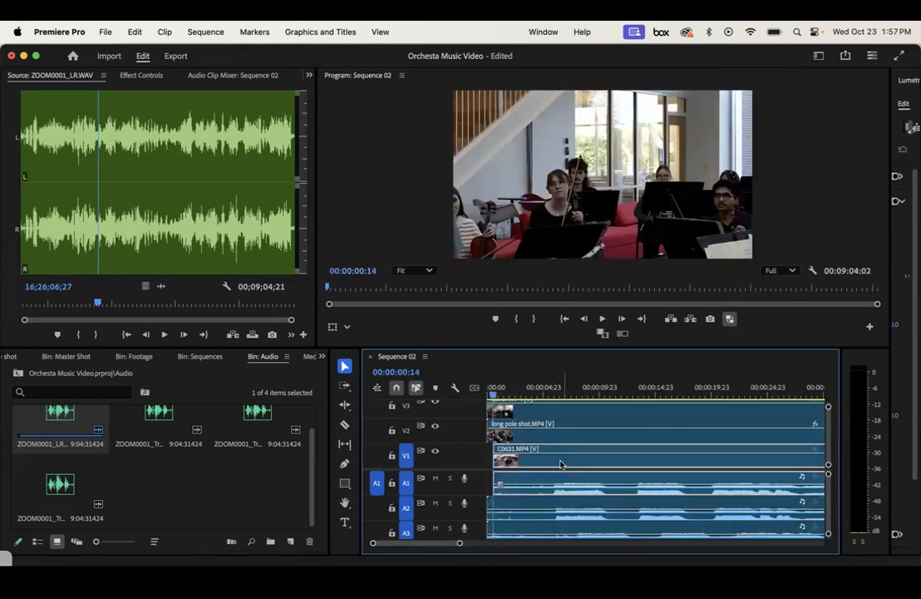
drag(459, 545, 442, 546)
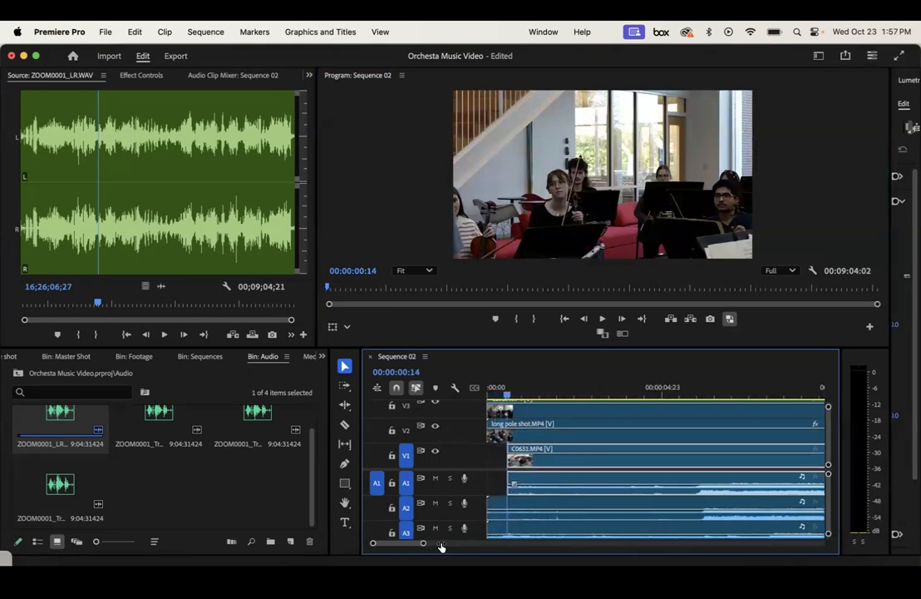
Step: Shift C0631.MP4 on V1 and A1 to start at 00:00:00:17, undoing a further shift to 00:00:00:18
drag(509, 392, 510, 392)
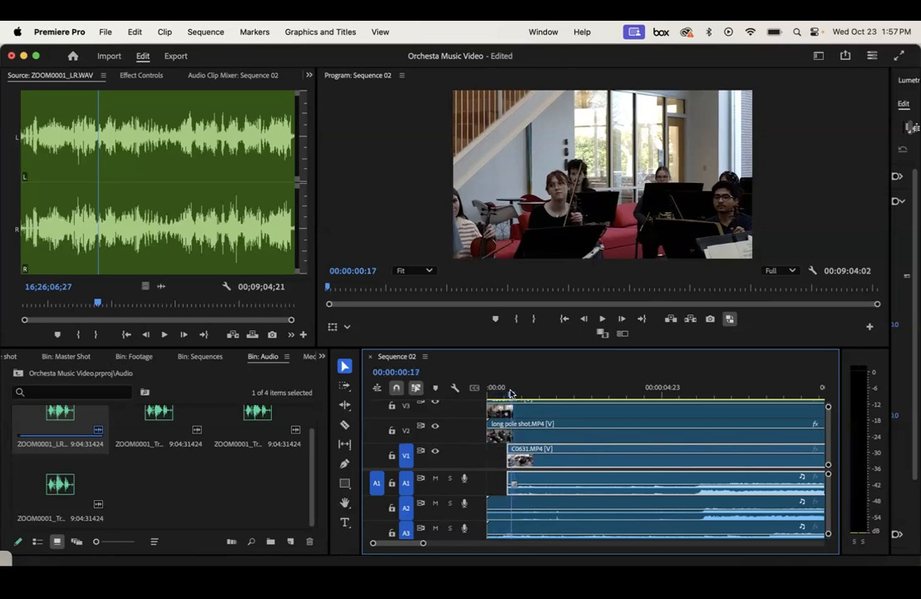
mouse_move(538, 466)
mouse_down()
mouse_move(566, 466)
mouse_move(543, 466)
mouse_up()
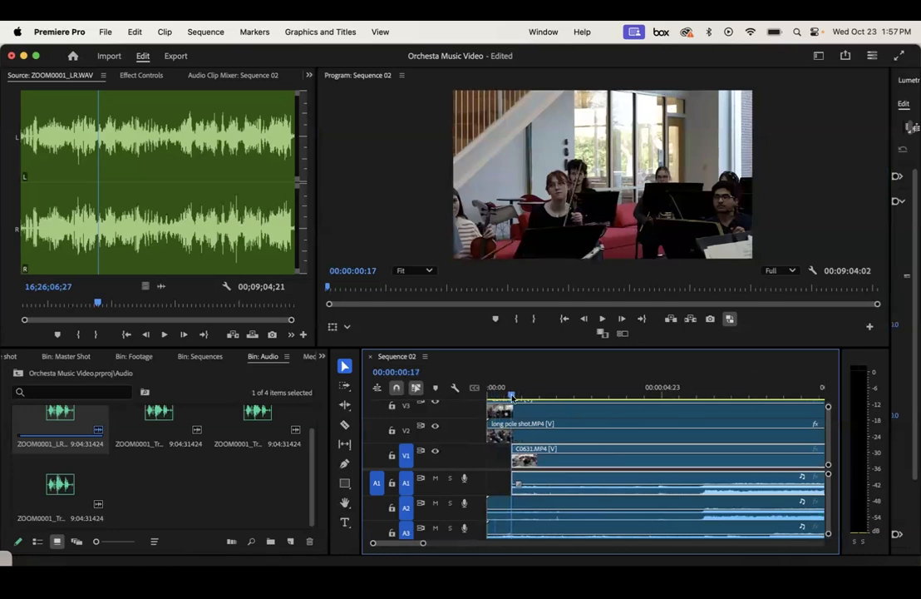
drag(550, 462, 548, 460)
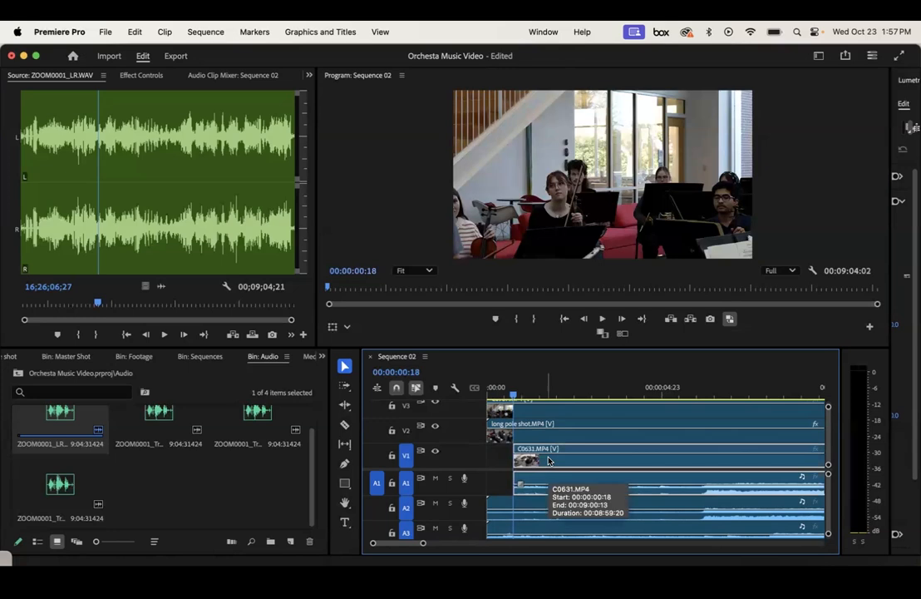
key(super+z)
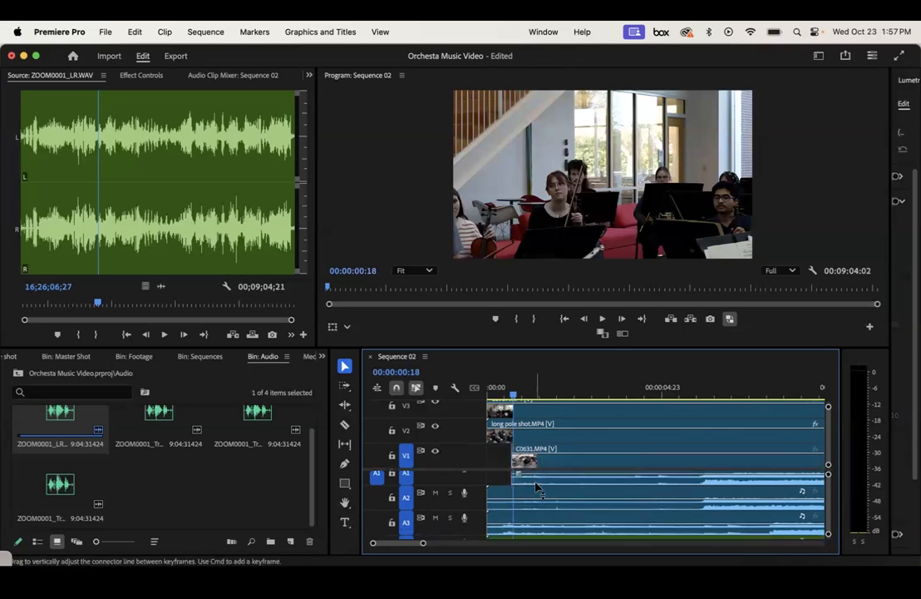
Step: Trim the beginning of C0987.MP4 on V3 and A3 and shift it earlier to match its waveform to the long pole shot audio
scroll(535, 487, down, 2)
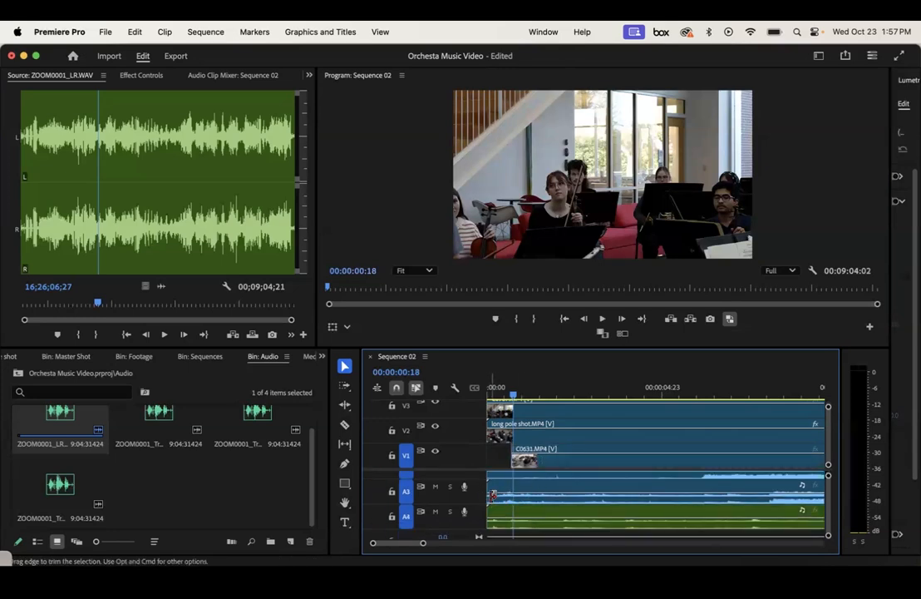
drag(489, 496, 513, 495)
drag(633, 501, 577, 488)
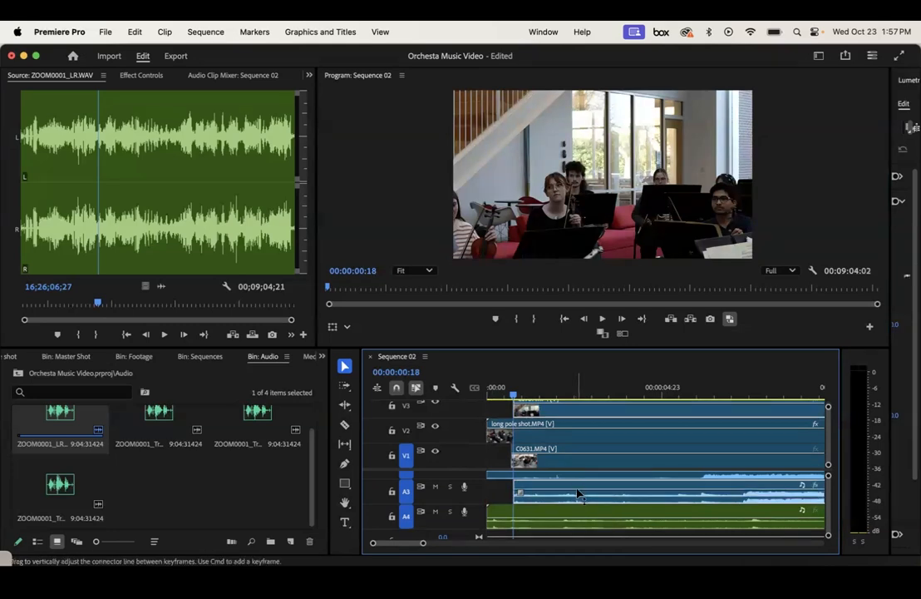
drag(593, 500, 547, 500)
click(491, 496)
drag(491, 497, 508, 496)
key(super+z)
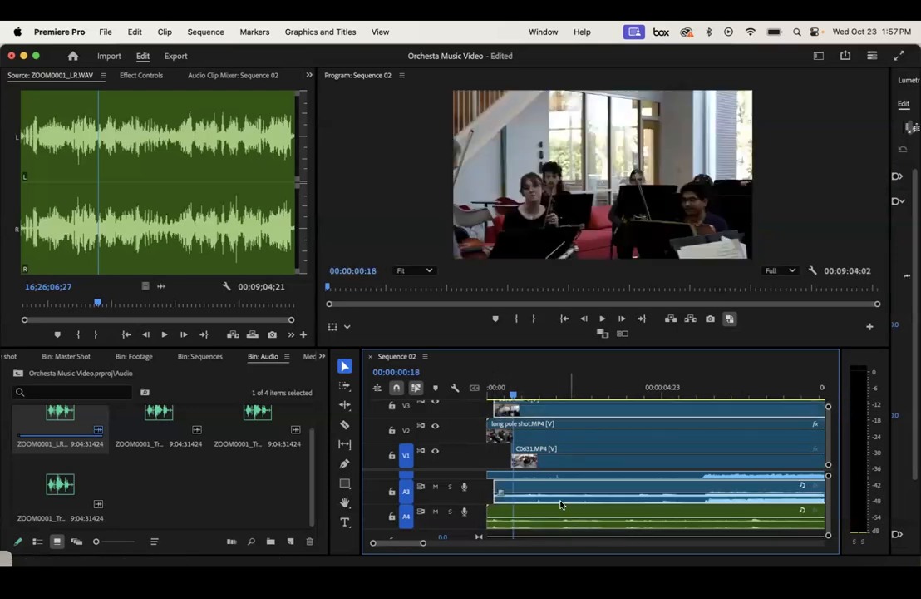
Step: Nudge C0987.MP4 on V3 and A3 to start at 00:00:00:03 and compare its waveform with the A2 audio
drag(700, 391, 492, 439)
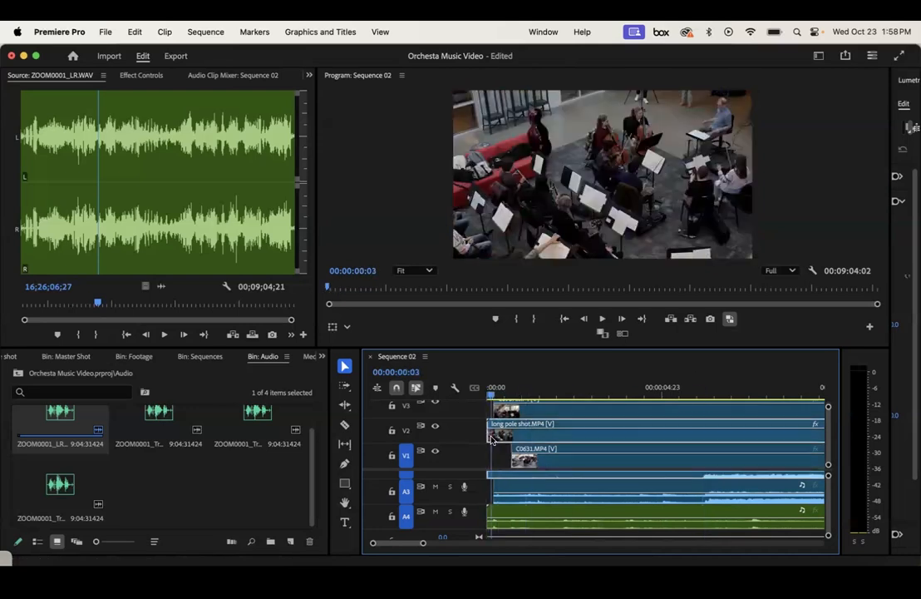
drag(611, 489, 607, 489)
scroll(648, 491, up, 1)
scroll(649, 491, down, 2)
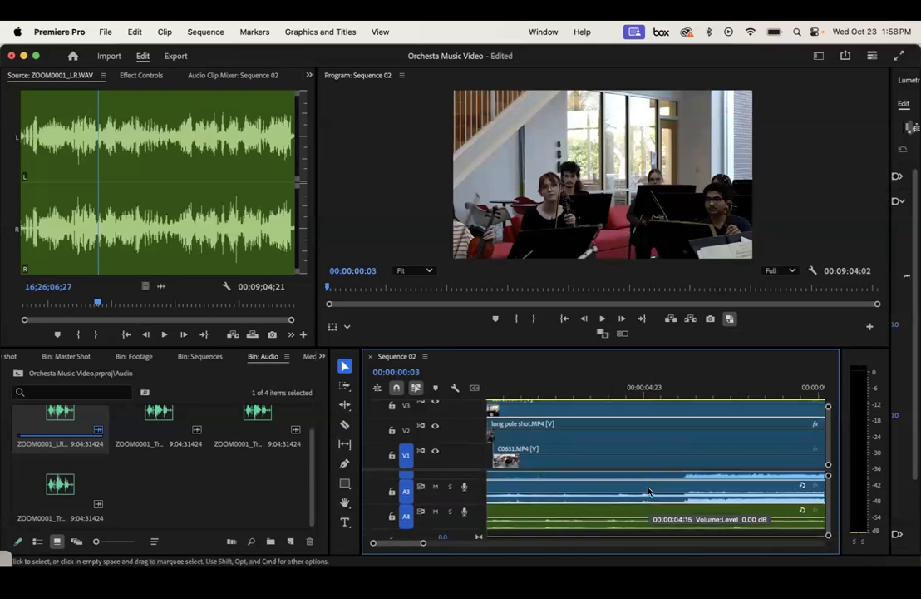
scroll(648, 491, up, 2)
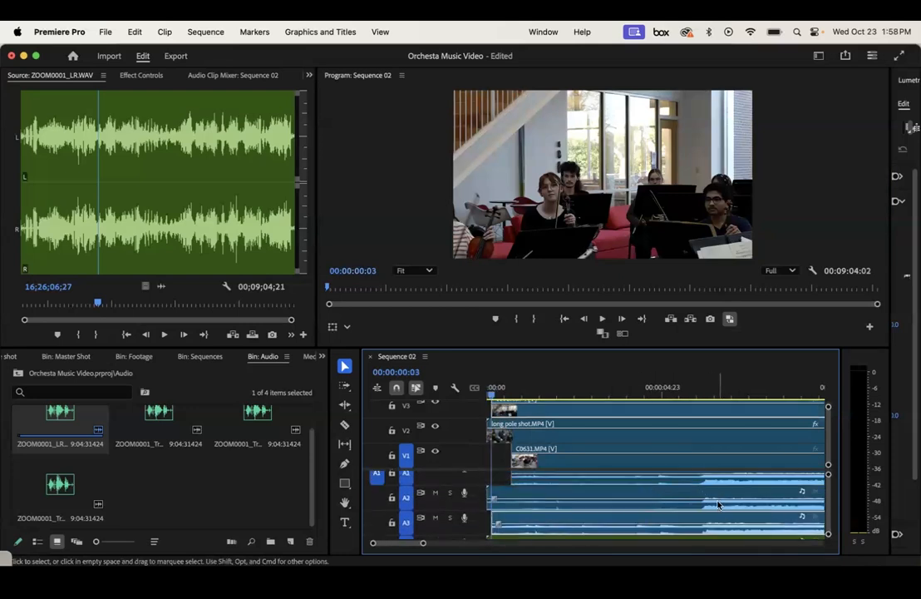
Step: Reposition C0631.MP4 on V1 and A1 to start at 00:00:00:18, trying 00:00:00:16 first
drag(491, 392, 512, 397)
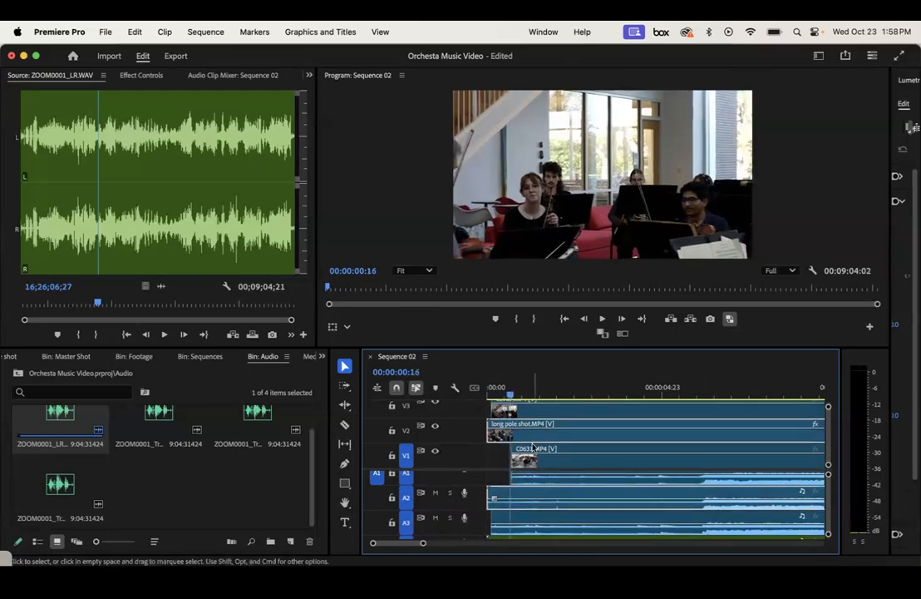
drag(536, 449, 533, 463)
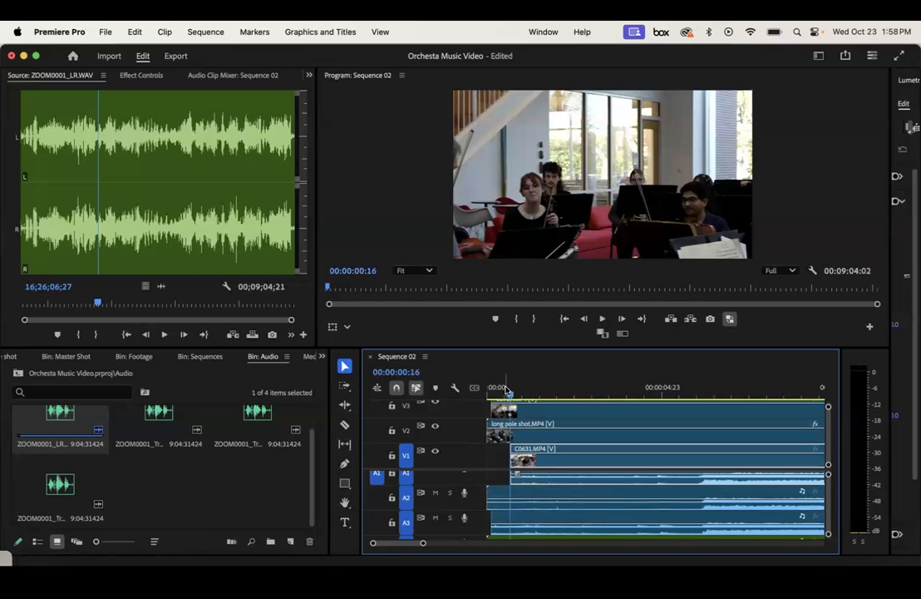
drag(510, 396, 513, 395)
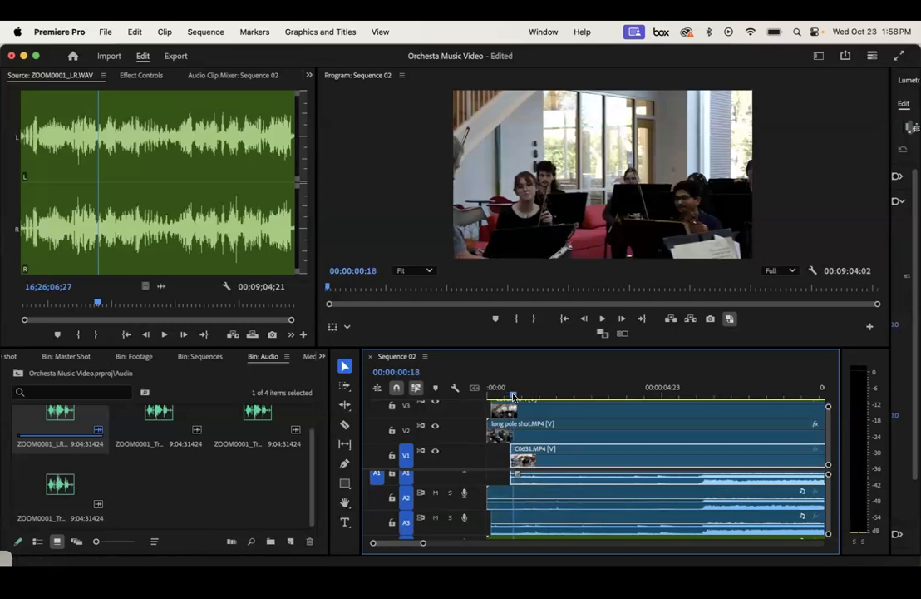
drag(549, 460, 553, 476)
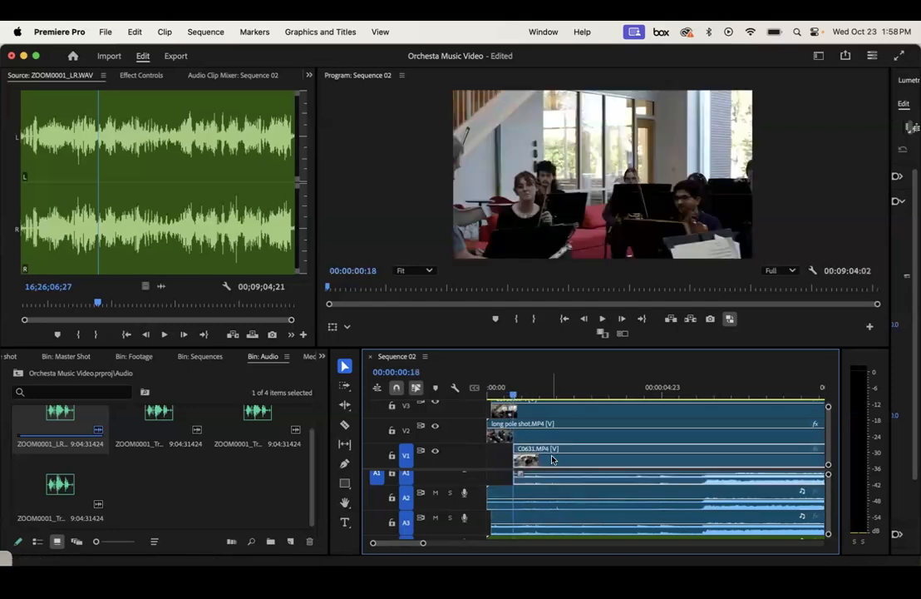
Step: Trim the quiet beginning of the recorder audio on A4 and shift the clip to align its waveform with the camera audio
scroll(555, 490, down, 3)
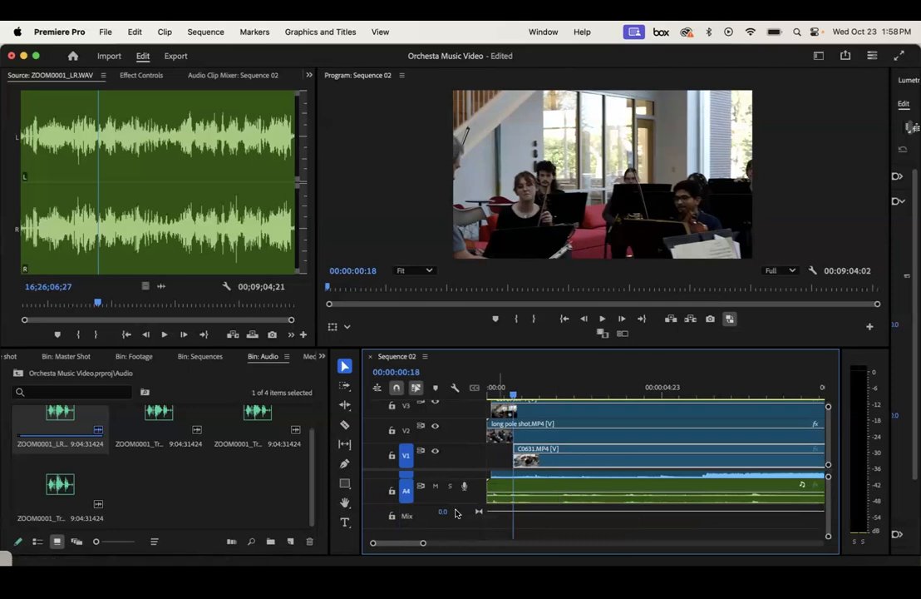
drag(489, 497, 638, 496)
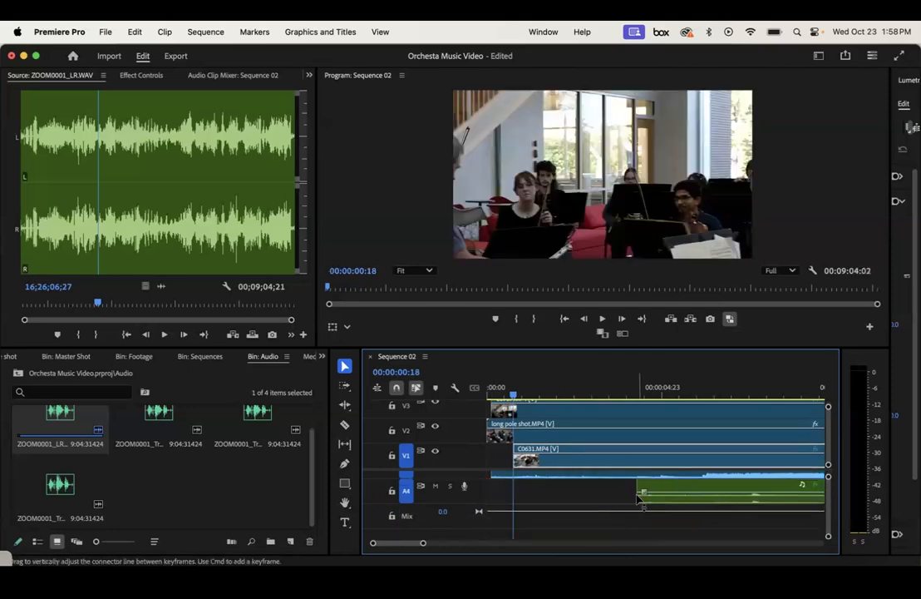
drag(730, 495, 559, 495)
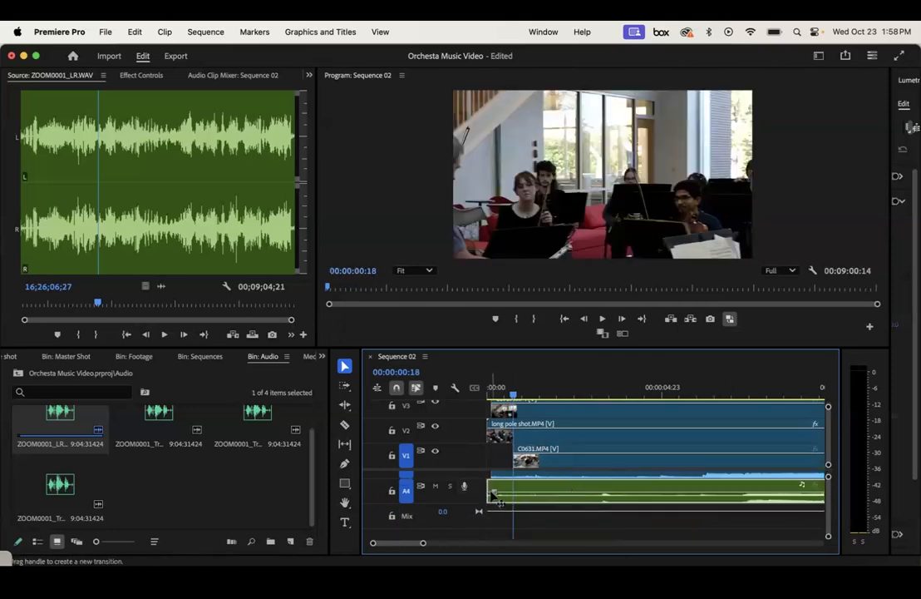
drag(489, 491, 631, 492)
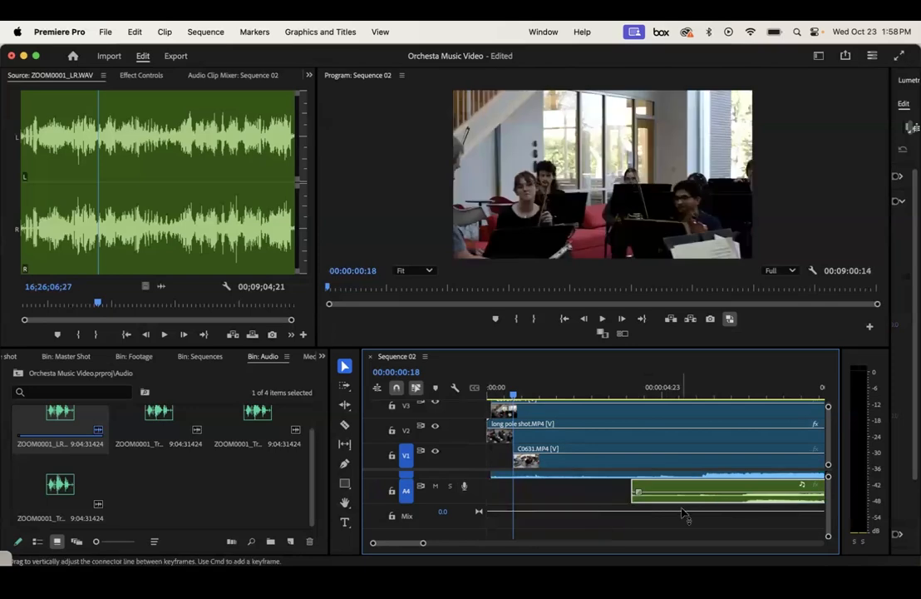
drag(684, 505, 638, 500)
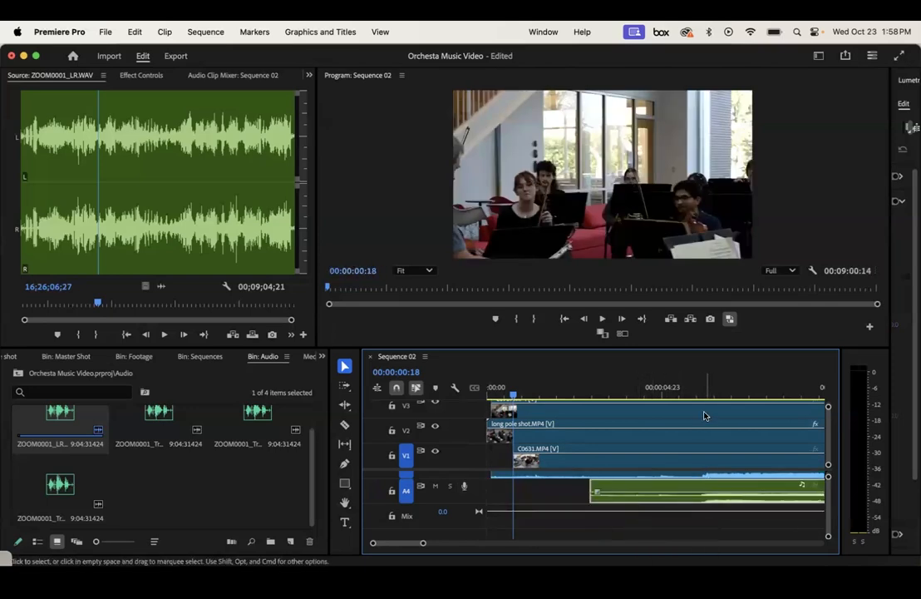
Step: Play the sequence from 00:00:05:03 to about 00:00:16 to check the synchronization of all tracks
drag(426, 545, 492, 546)
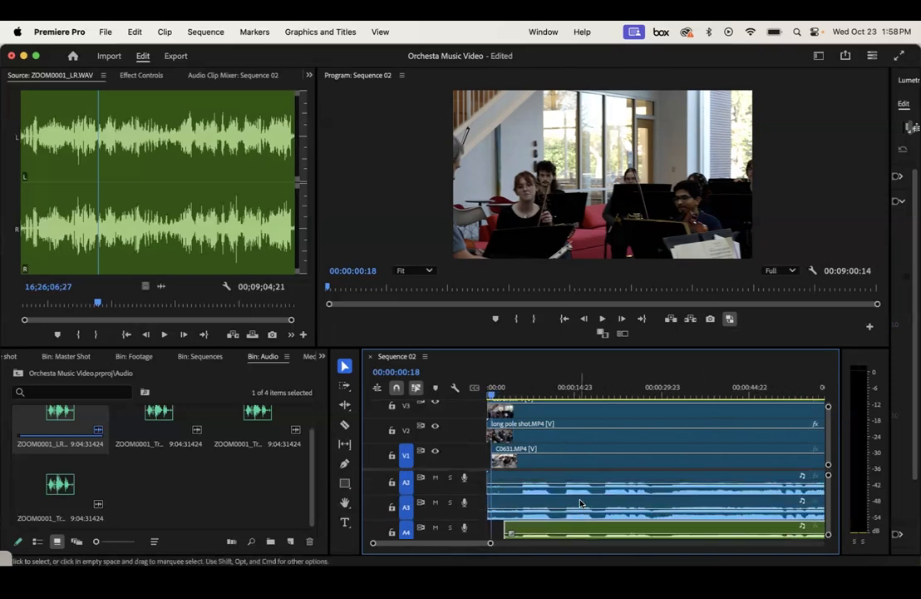
scroll(580, 503, down, 1)
click(517, 389)
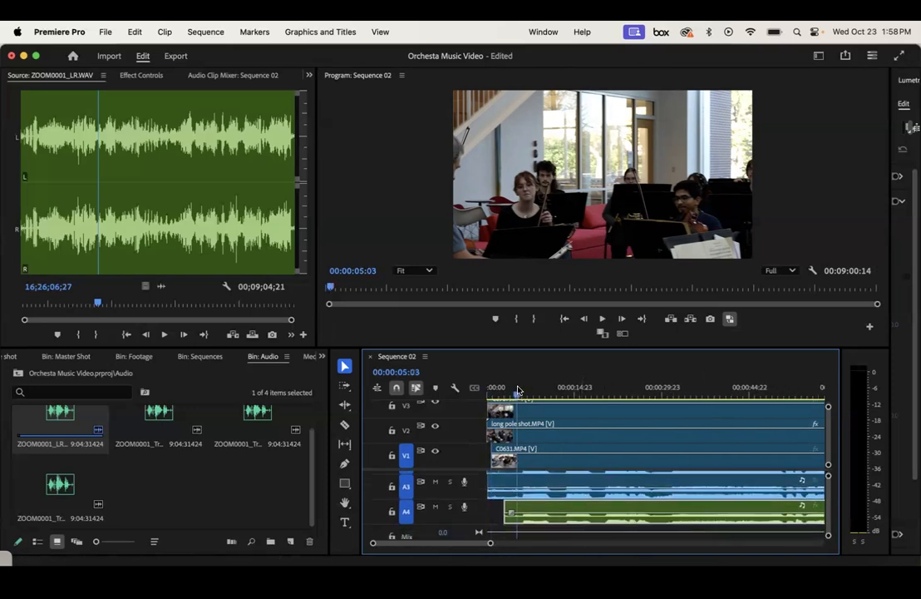
key(space)
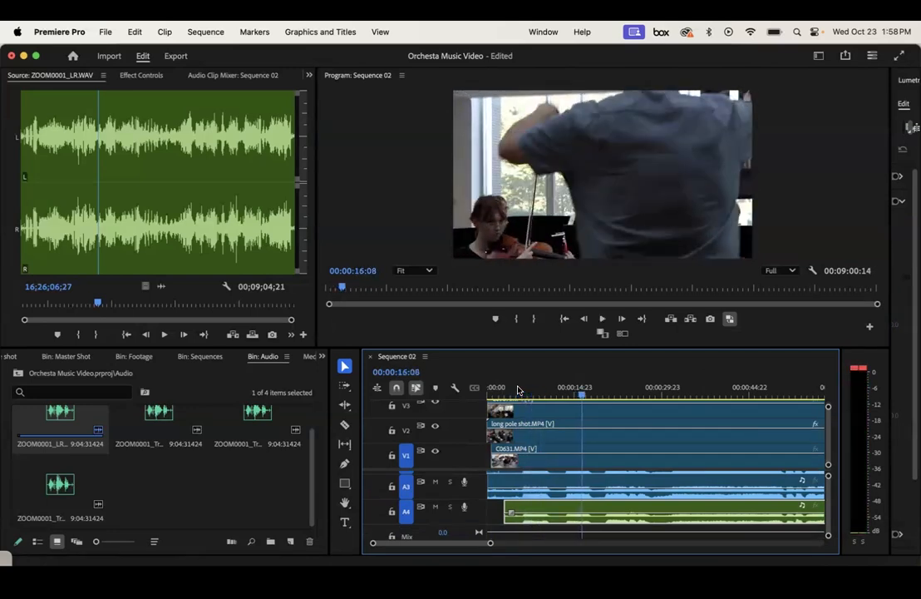
Step: Apply Scale to Frame Size to C0987.MP4 on V3
scroll(559, 466, up, 2)
scroll(560, 466, right, 2)
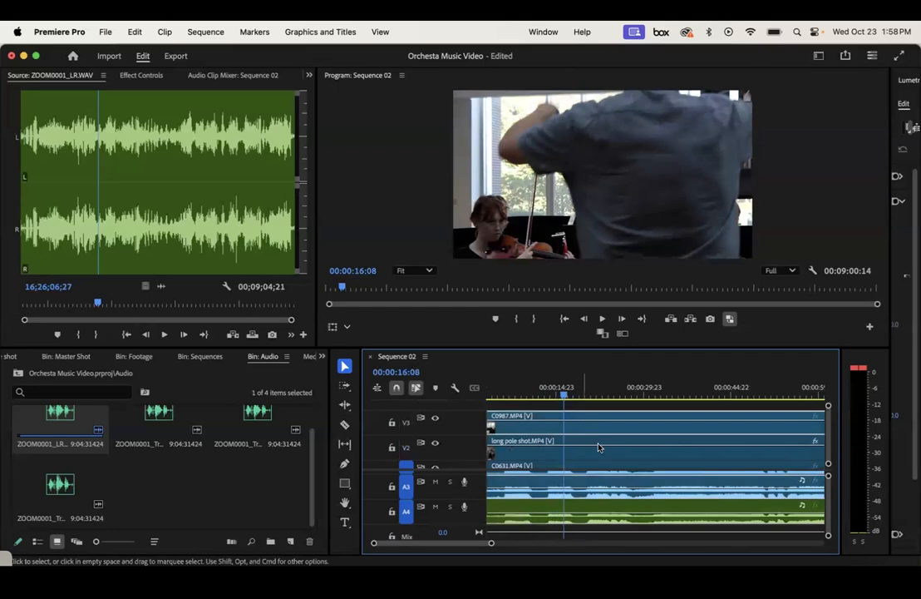
right_click(583, 428)
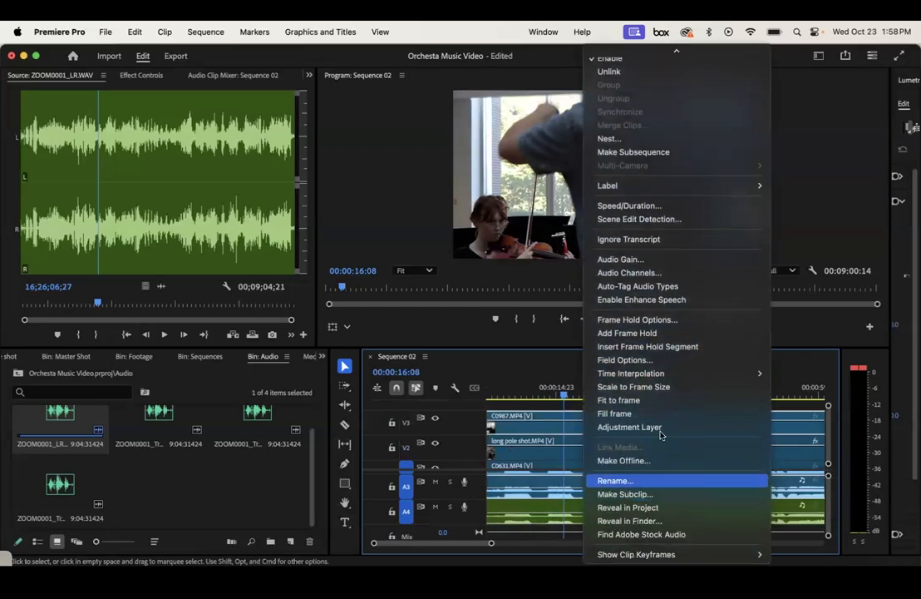
click(660, 387)
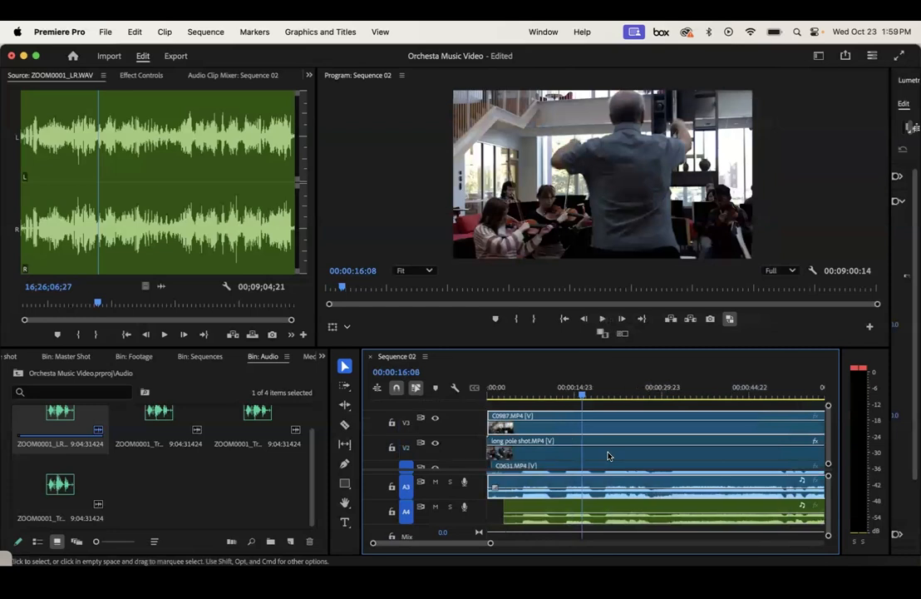
Step: Play short passages between about 00:00:04 and 00:00:07 to find the cut point before the music, leaving the playhead at 00:00:05:10
click(514, 393)
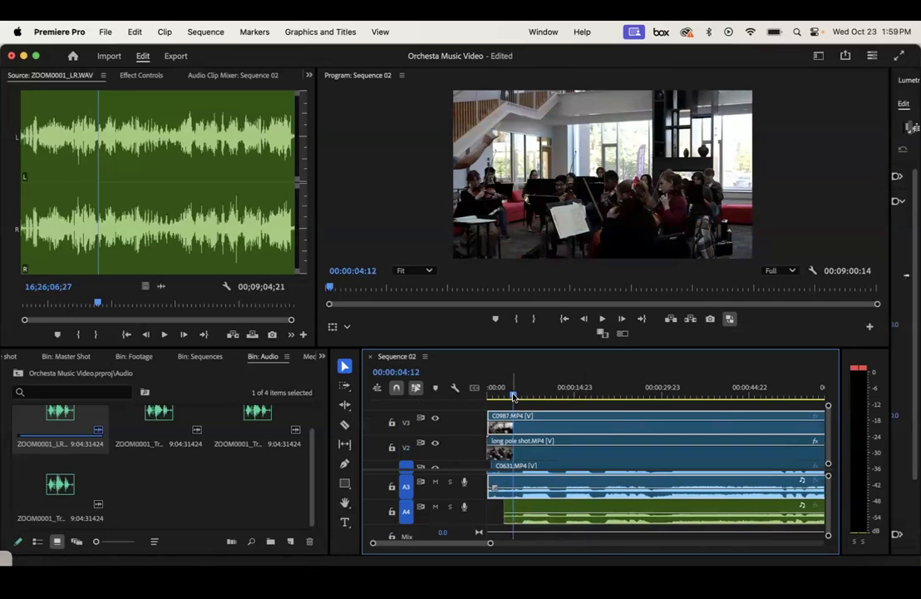
key(space)
key(space)
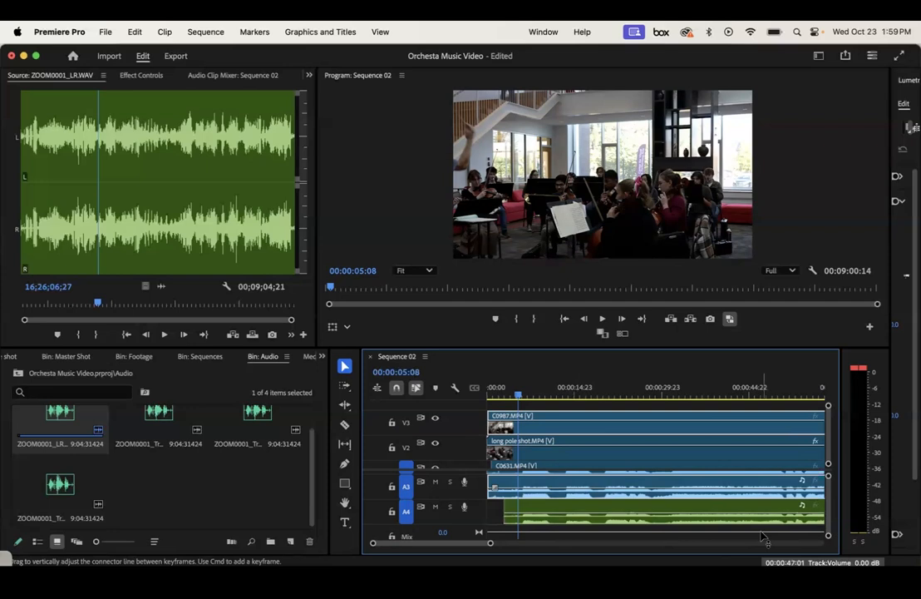
drag(490, 544, 453, 545)
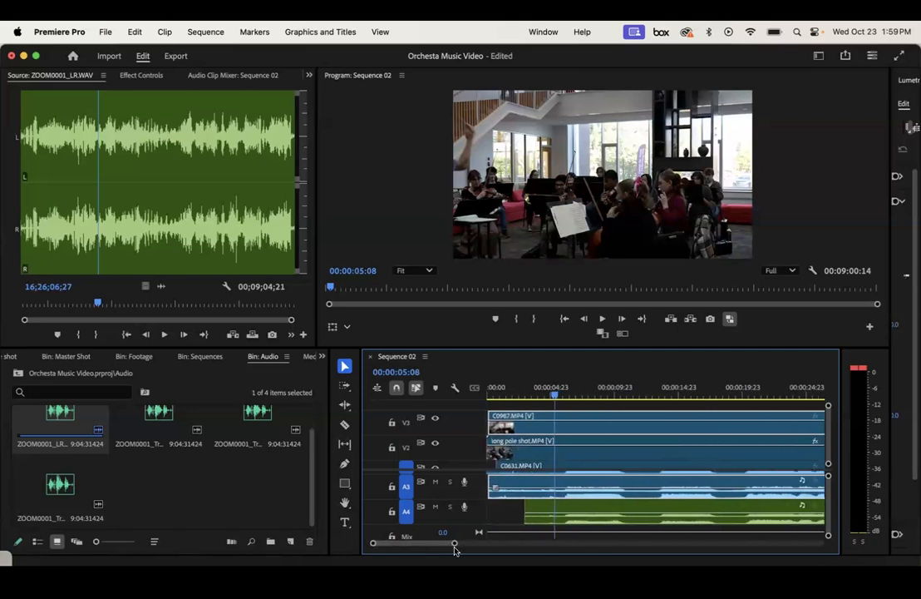
drag(555, 398, 561, 398)
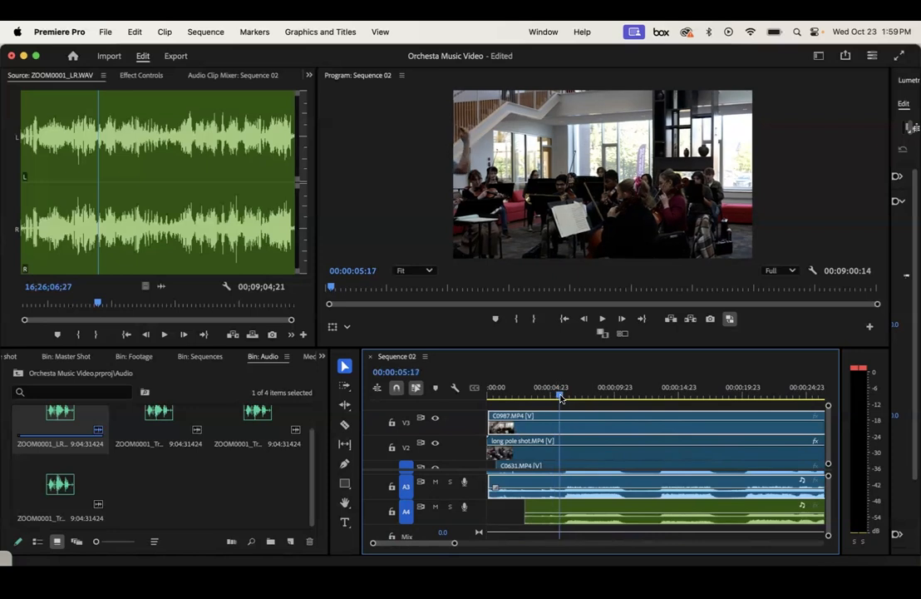
key(space)
key(space)
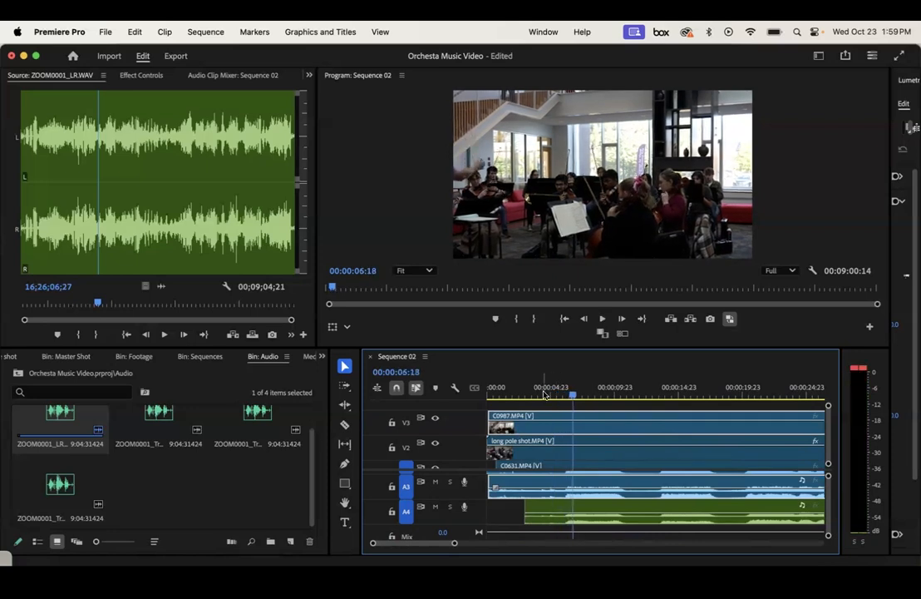
click(544, 395)
key(space)
key(space)
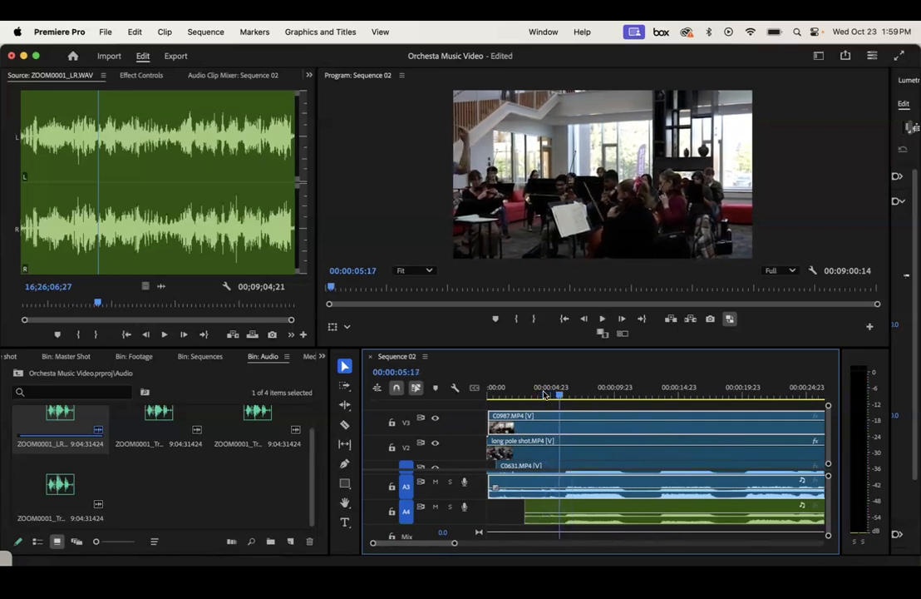
drag(562, 396, 559, 398)
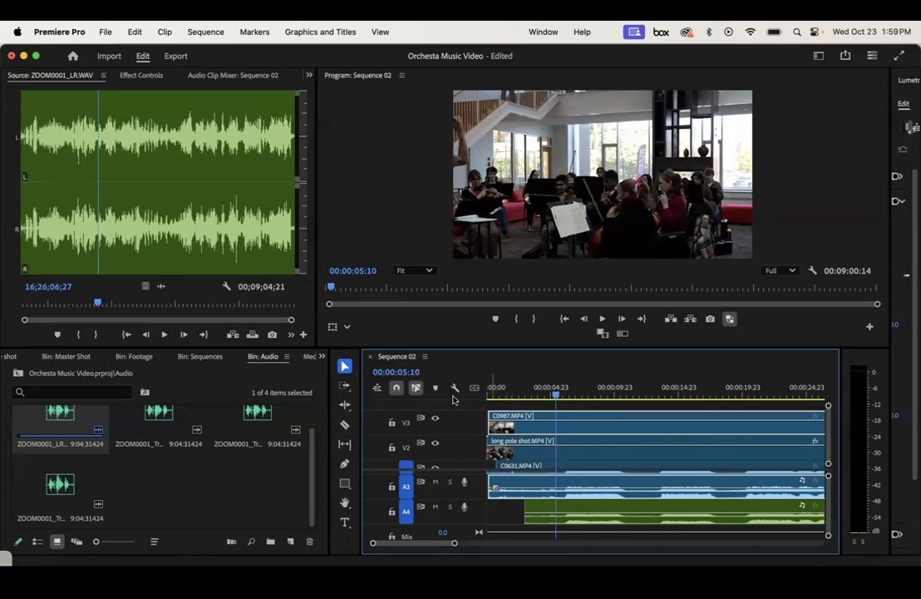
Step: Split the clips on all tracks at 00:00:05:10 with the Razor tool and delete the pieces before the cut
click(345, 426)
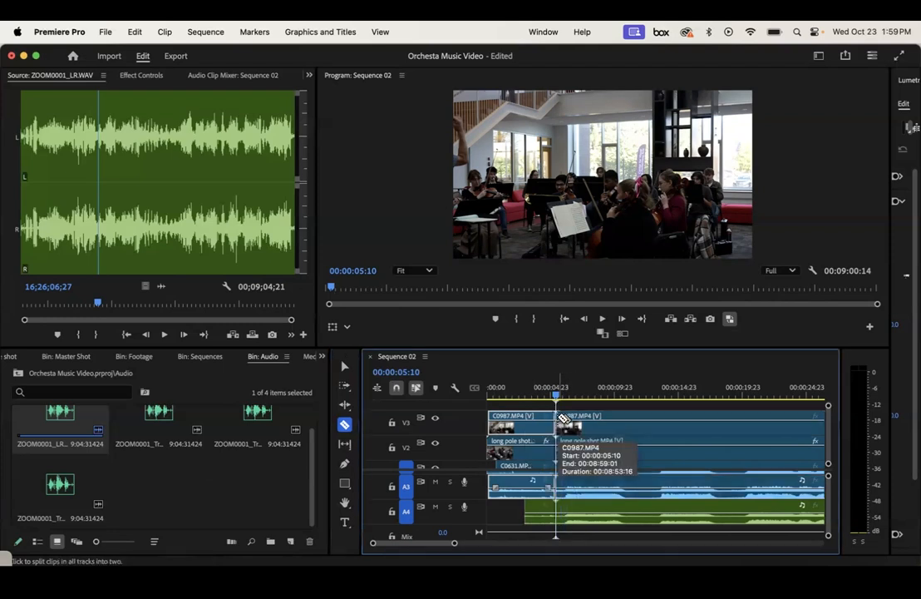
shift+click(562, 419)
click(345, 365)
drag(506, 406, 532, 513)
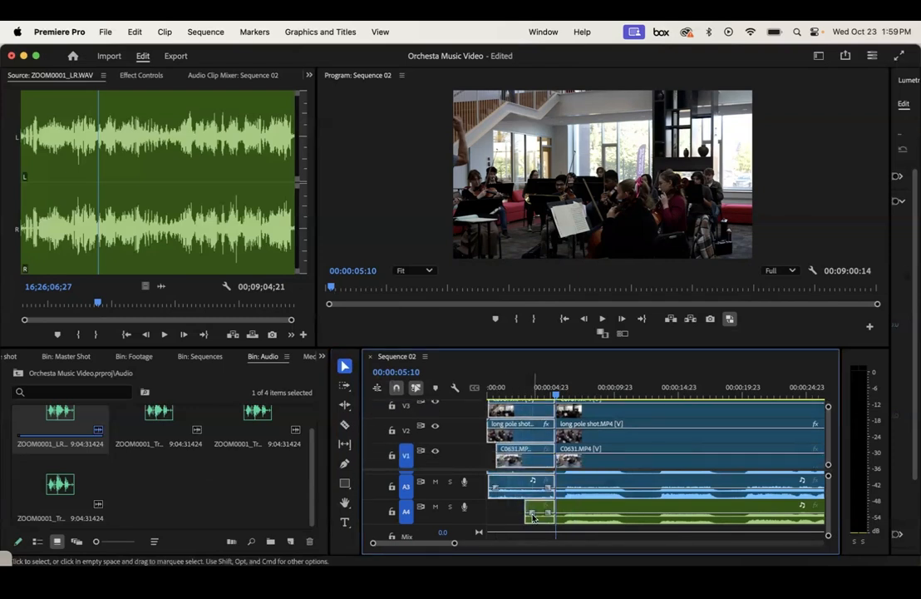
key(Delete)
Step: Ripple delete the empty gap at the sequence start and play the first seven seconds to check the new opening
right_click(510, 439)
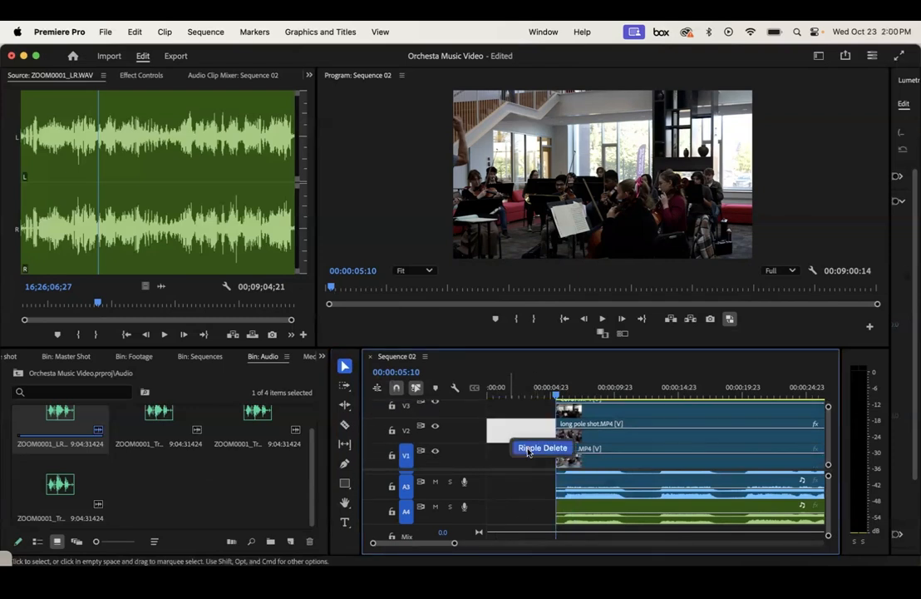
click(530, 448)
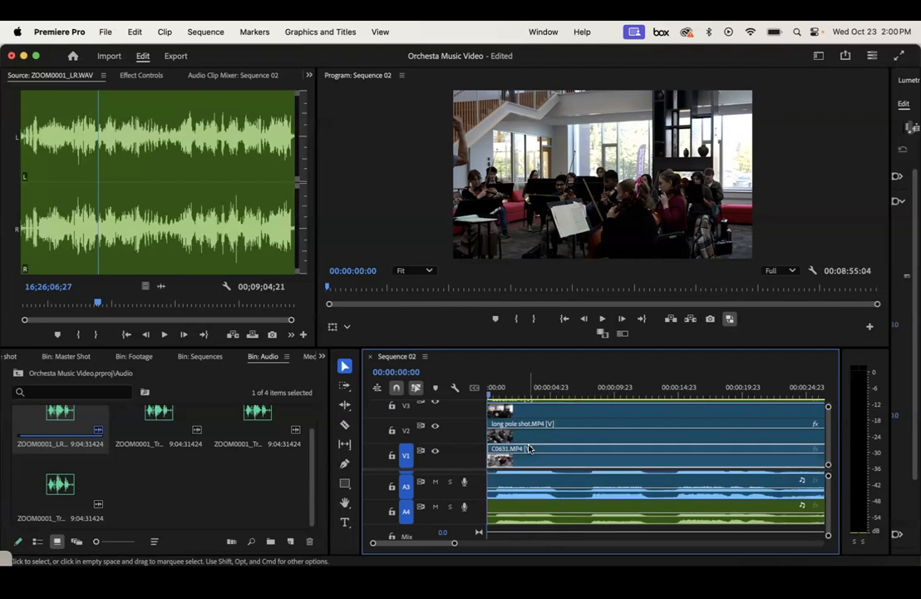
key(space)
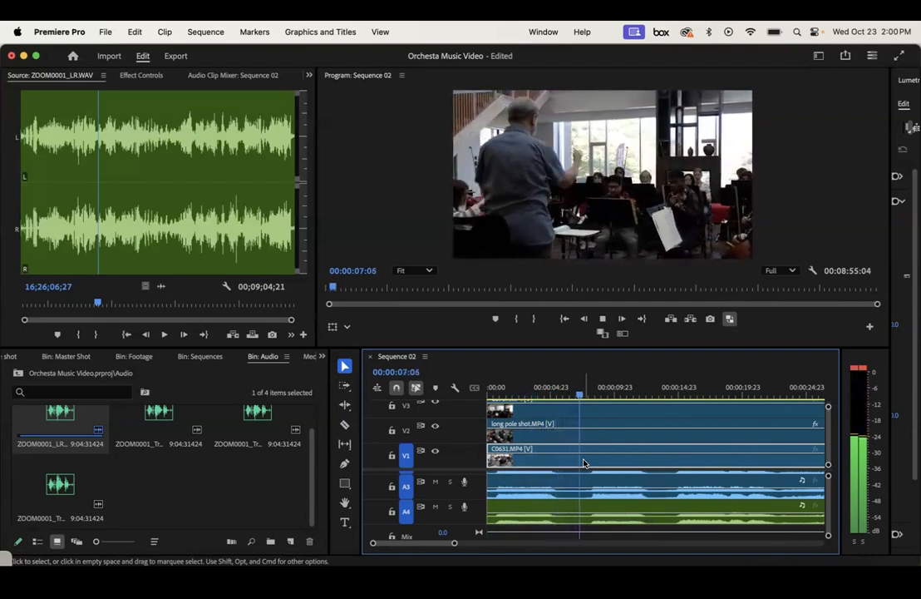
key(space)
Step: Mute audio tracks A1, A2 and A3, leaving A4 on, and play to 00:00:18:13 to hear the recorder audio alone
drag(454, 546, 533, 546)
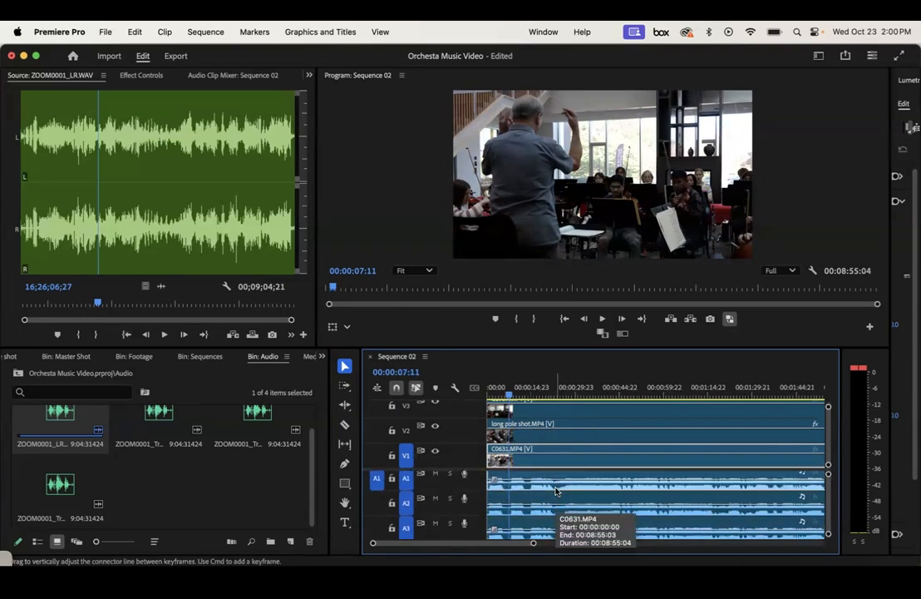
click(436, 499)
click(437, 524)
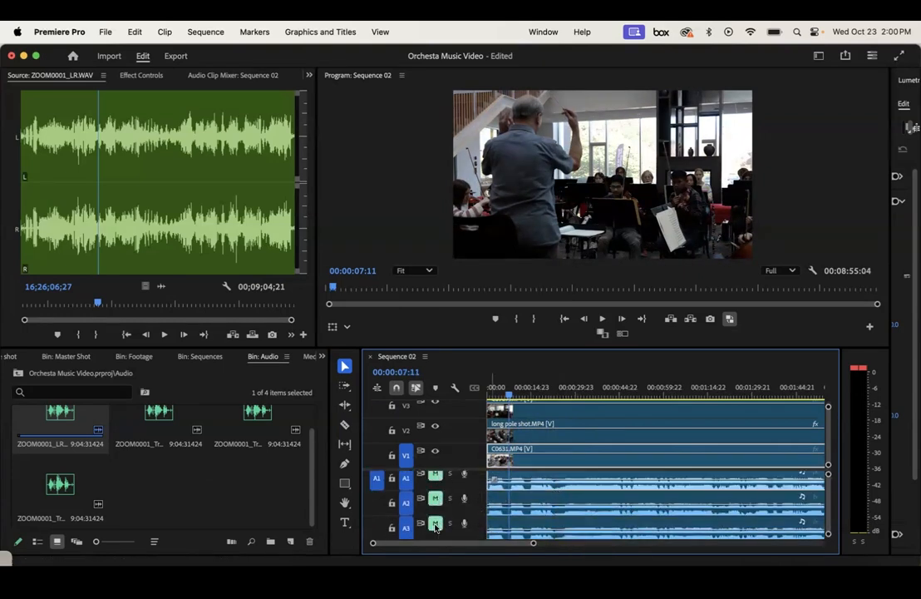
scroll(581, 491, down, 3)
scroll(581, 491, up, 1)
key(space)
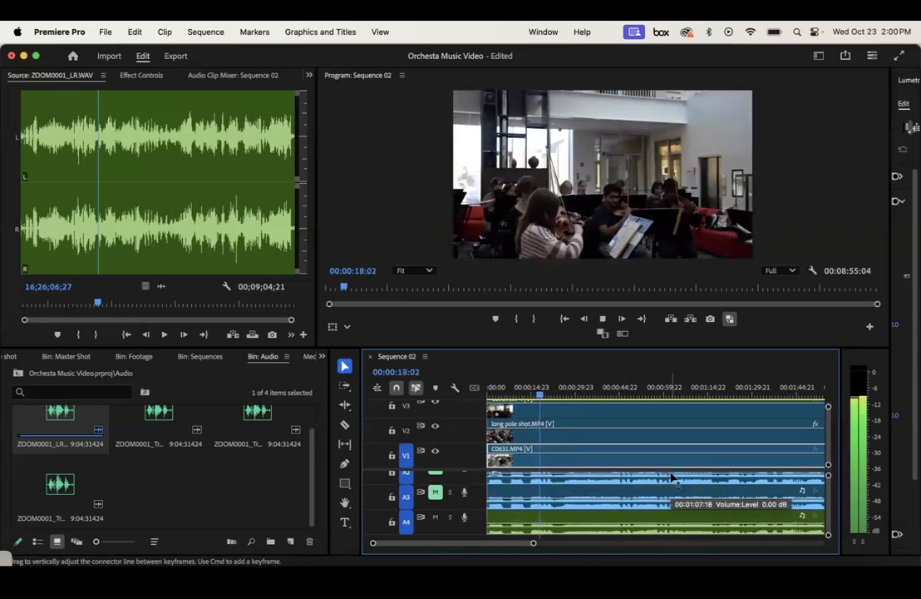
key(space)
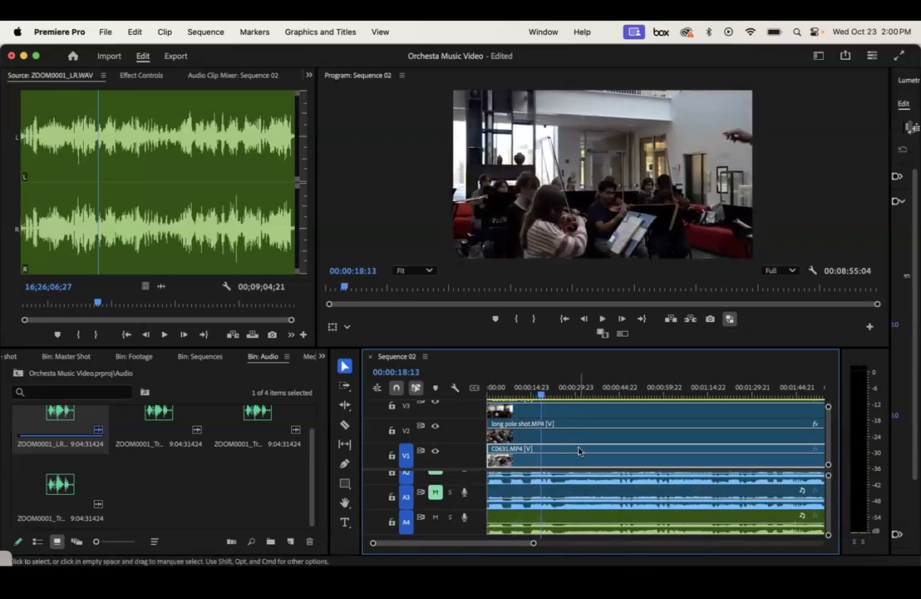
Step: Hide and show tracks V3 and V2 in turn at 00:00:18:13 to compare the three camera angles
scroll(580, 446, up, 1)
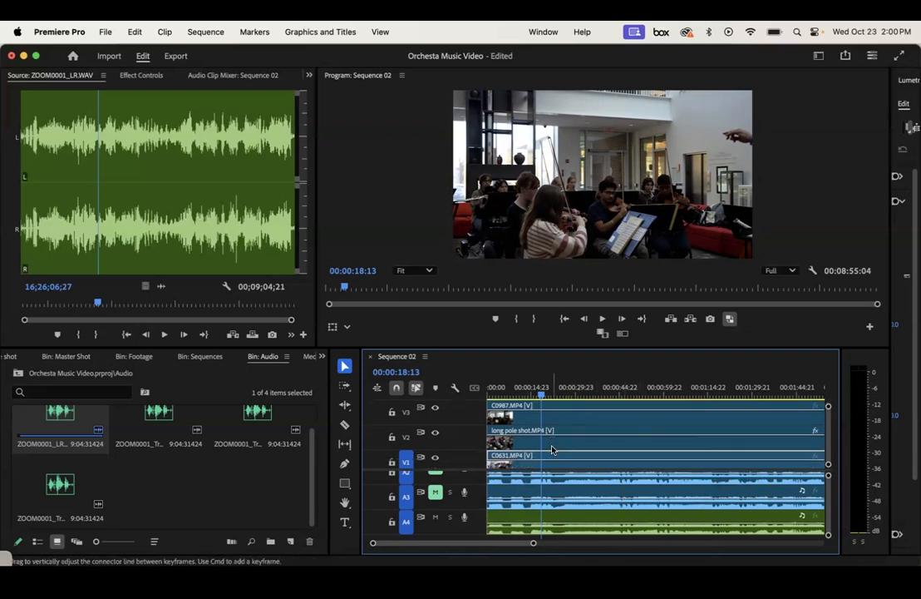
scroll(549, 449, down, 2)
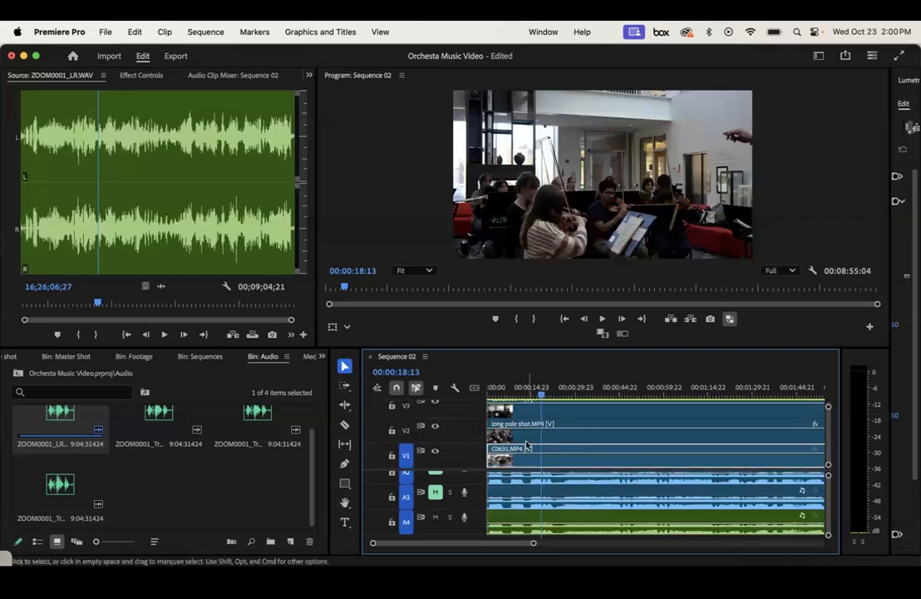
scroll(456, 411, up, 2)
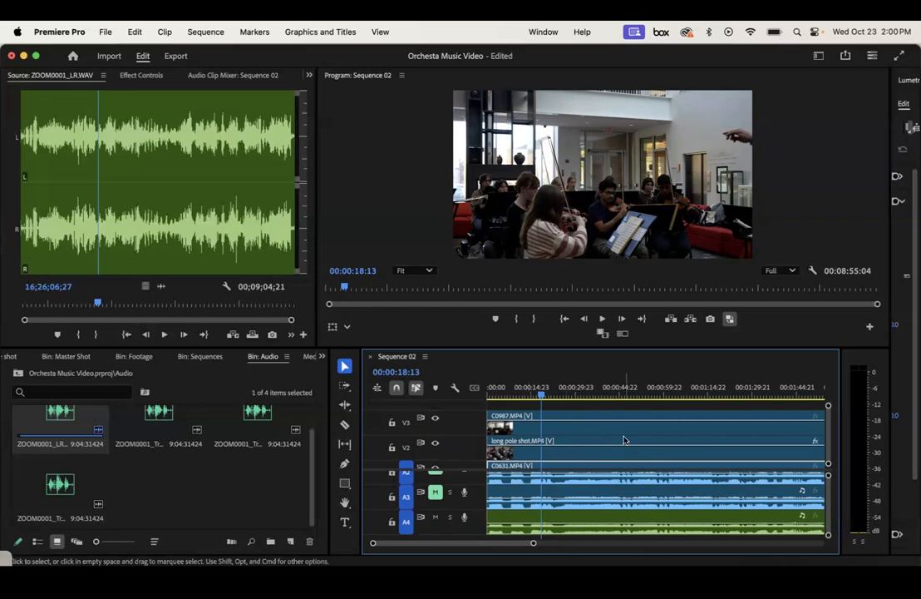
click(435, 418)
click(434, 442)
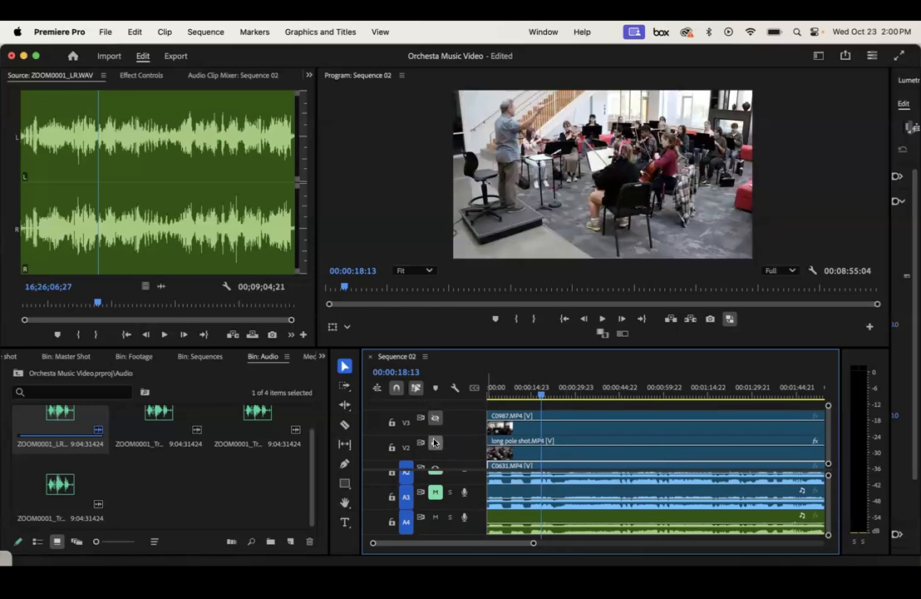
click(434, 440)
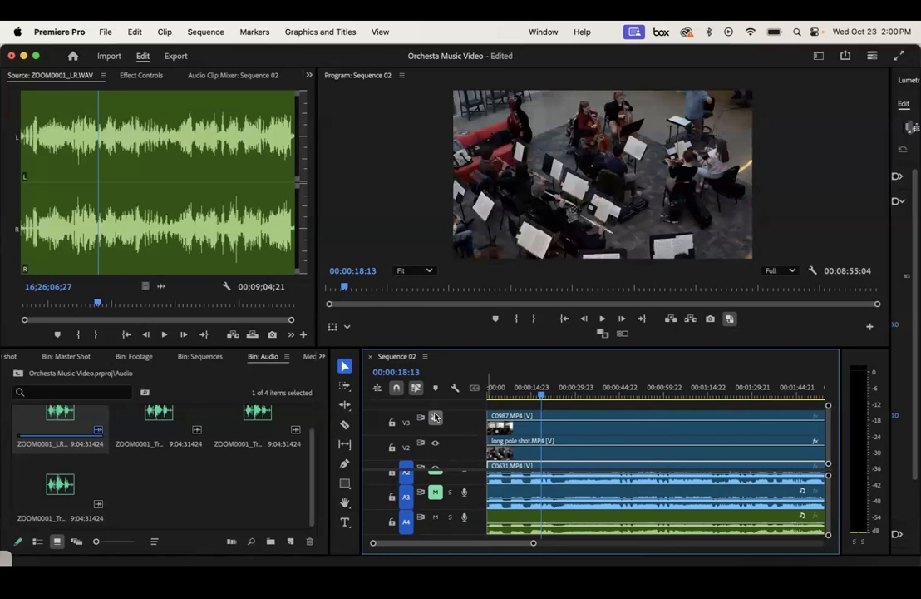
click(435, 420)
Step: Scrub through the first minutes of the sequence to inspect the C0987.MP4 picture, leaving the playhead at 00:00:28:22
click(495, 396)
drag(592, 391, 684, 391)
click(730, 390)
drag(498, 391, 522, 391)
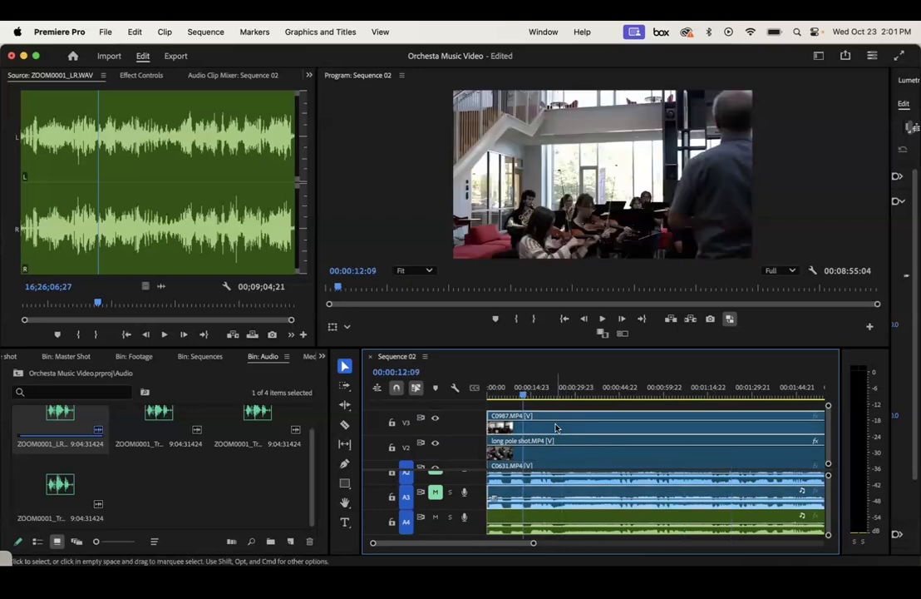
click(572, 391)
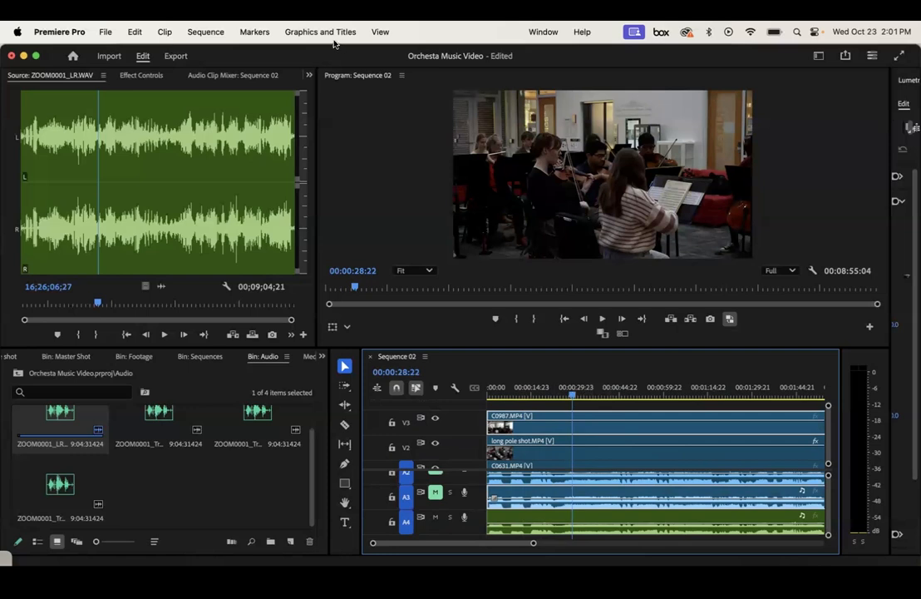
Step: Raise Shadows of C0987.MP4 to 57.1 in Lumetri Basic Correction and restore the timeline's width
click(546, 31)
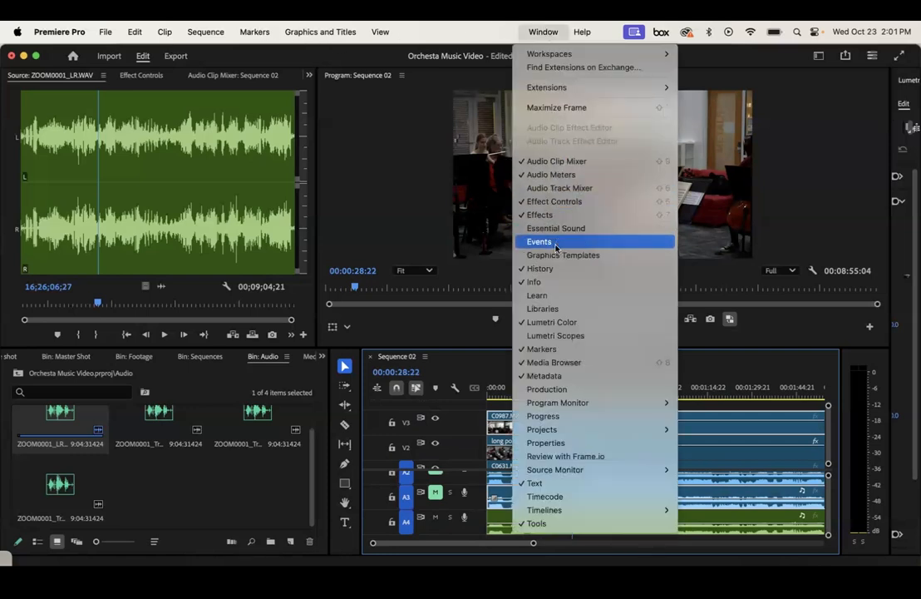
click(889, 239)
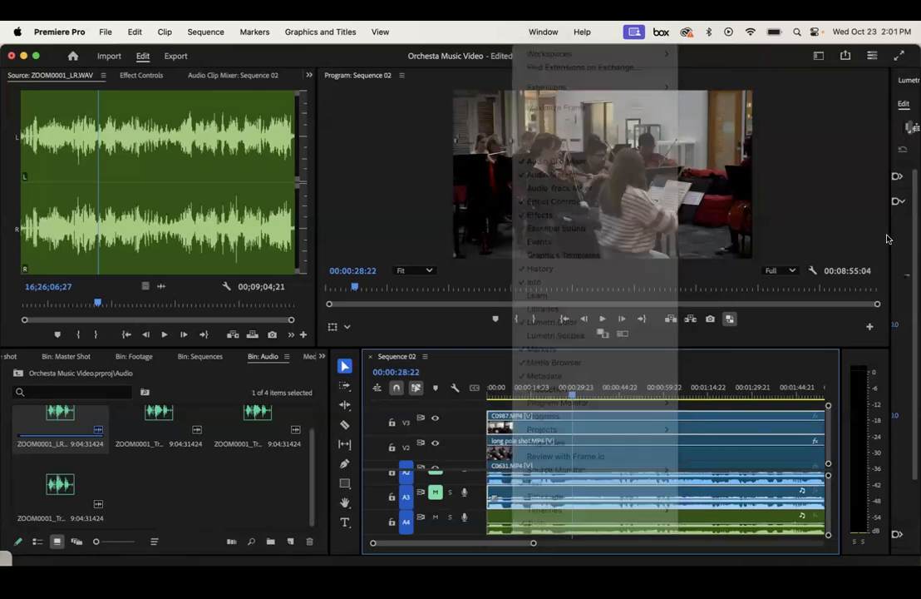
drag(890, 239, 741, 267)
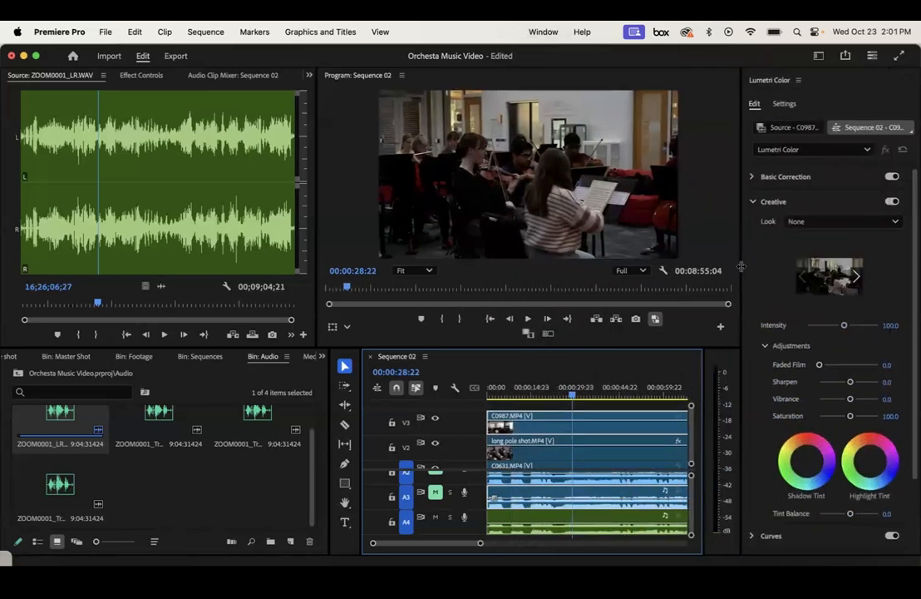
click(753, 178)
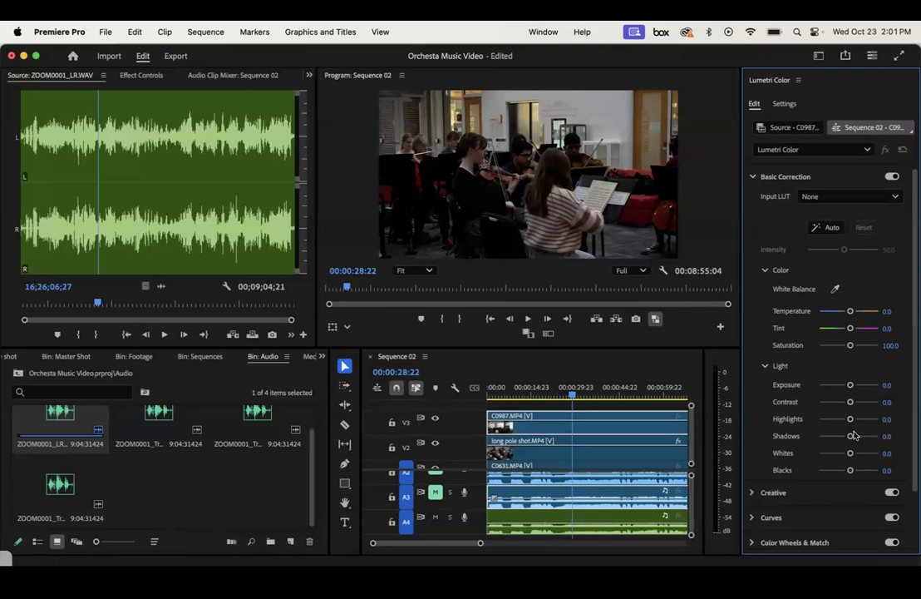
drag(850, 438, 866, 439)
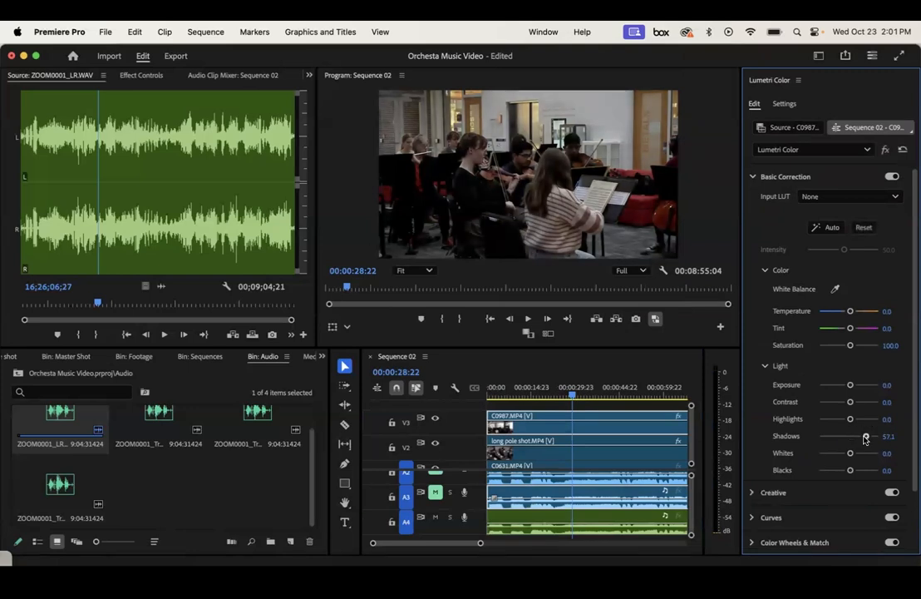
drag(740, 175, 889, 208)
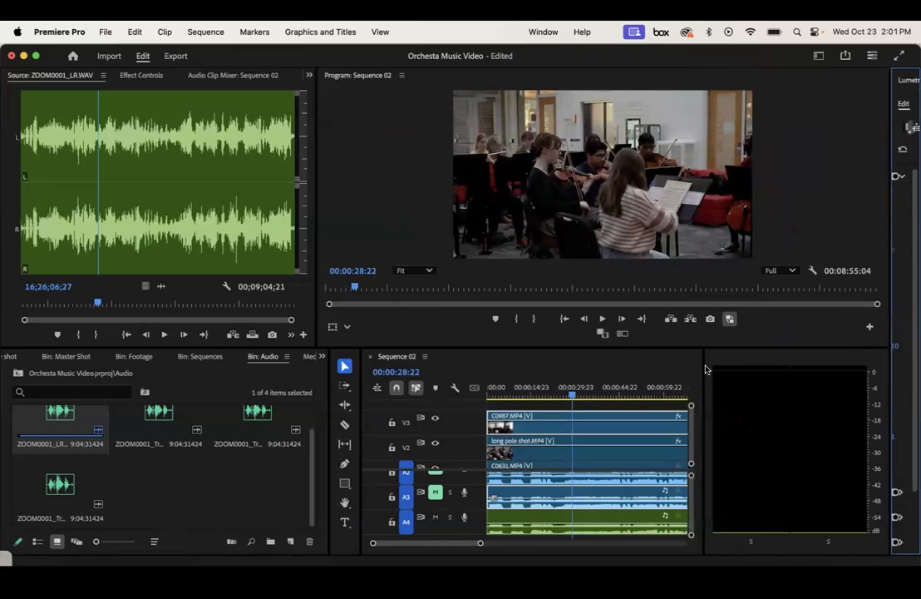
drag(704, 372, 838, 369)
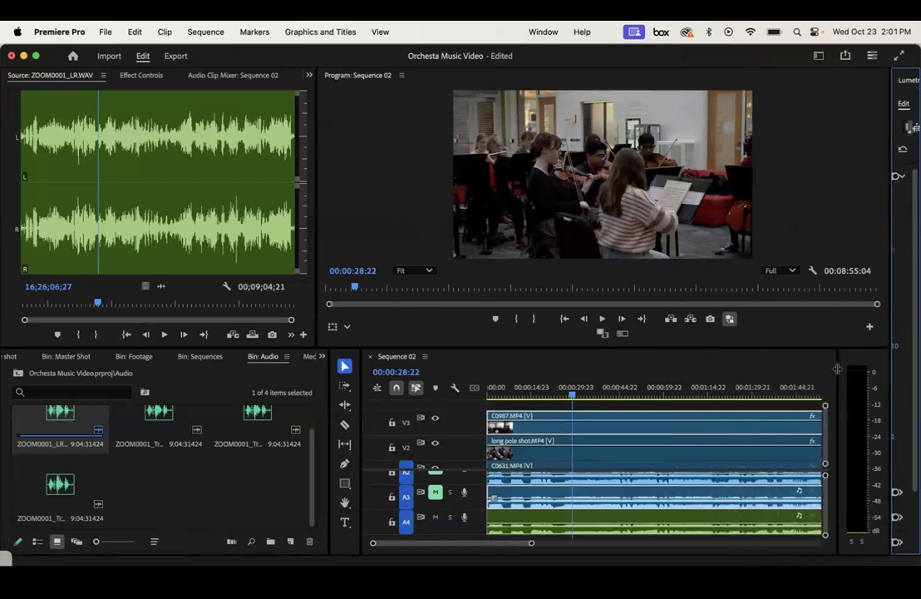
Step: Trim the starts of C0987.MP4 on V3 and long pole shot.MP4 on V2 to 00:00:04:23
click(493, 396)
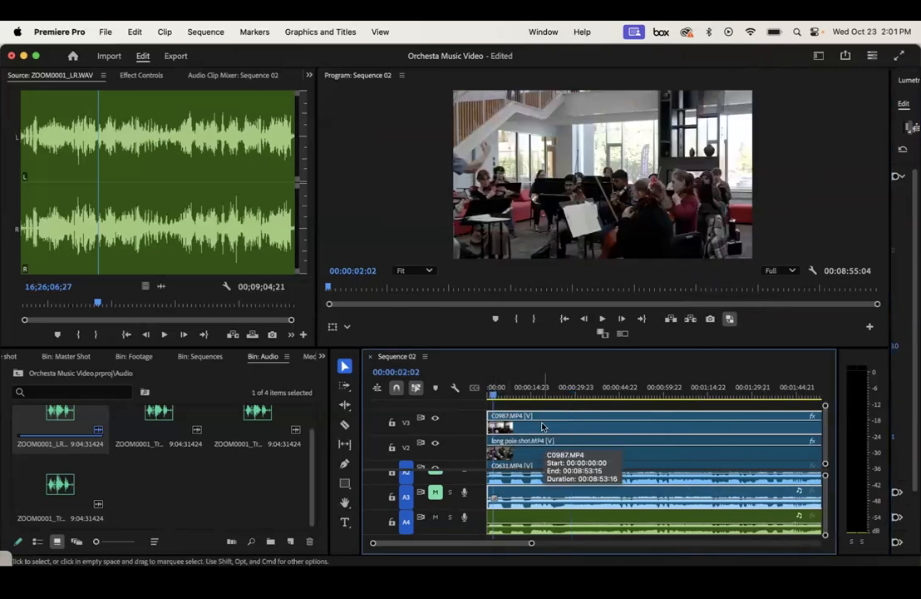
drag(493, 397, 500, 397)
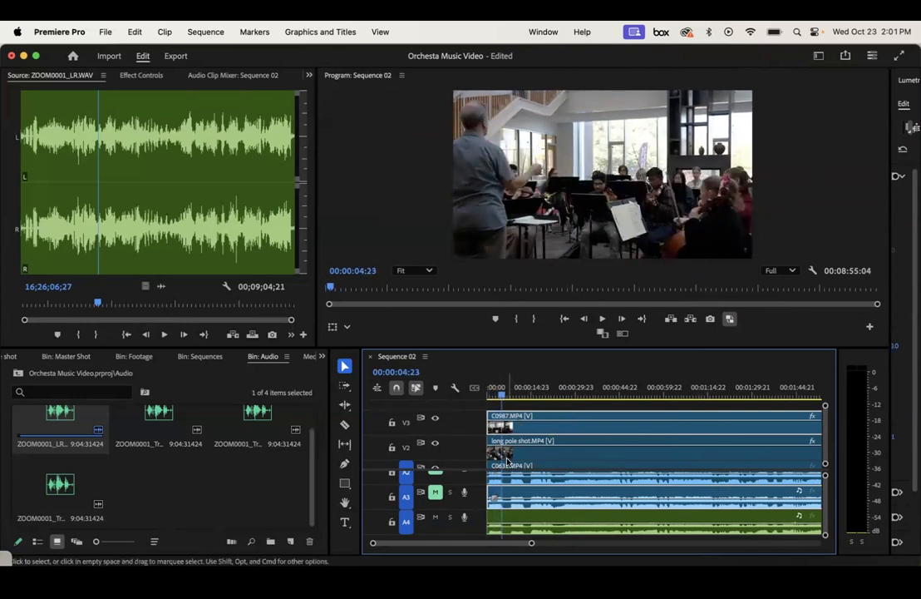
drag(492, 426, 500, 435)
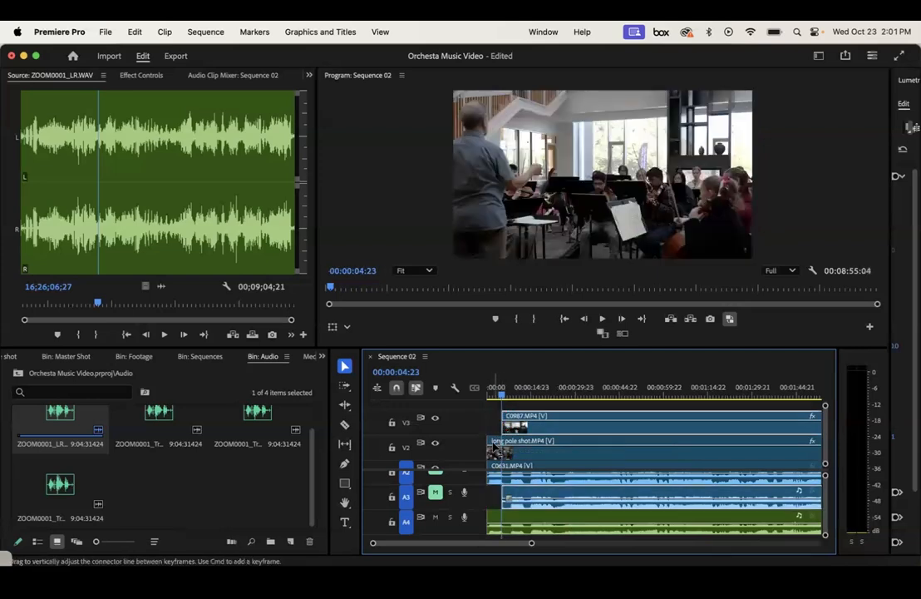
scroll(518, 480, up, 2)
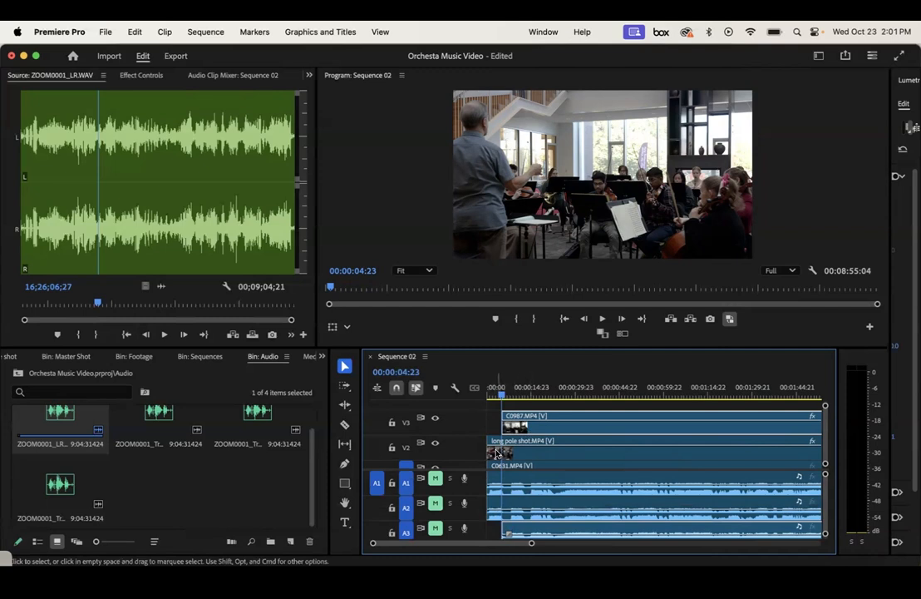
drag(489, 449, 502, 449)
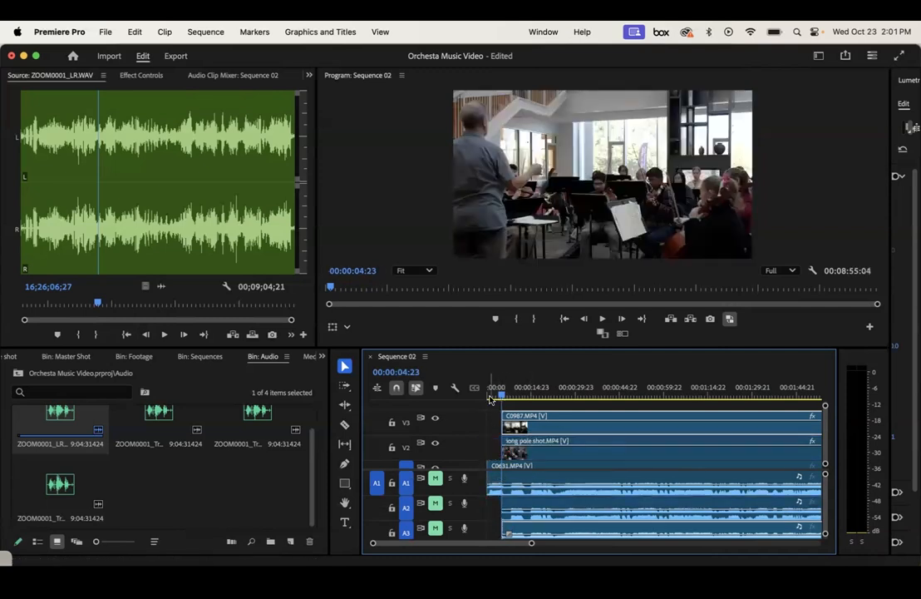
Step: Play the opening from the start to check the first camera switch, and set the playhead to 00:00:09:22
click(489, 396)
key(space)
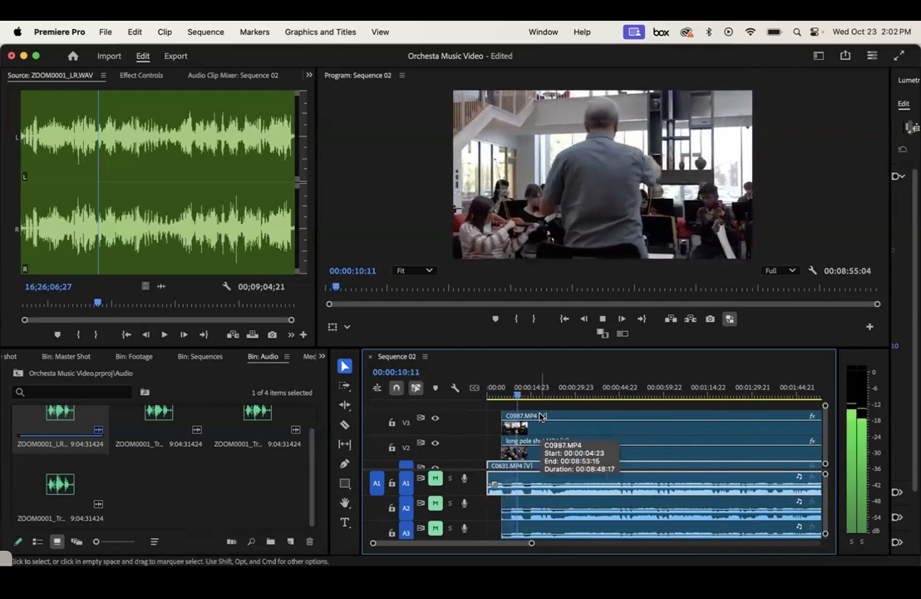
click(517, 398)
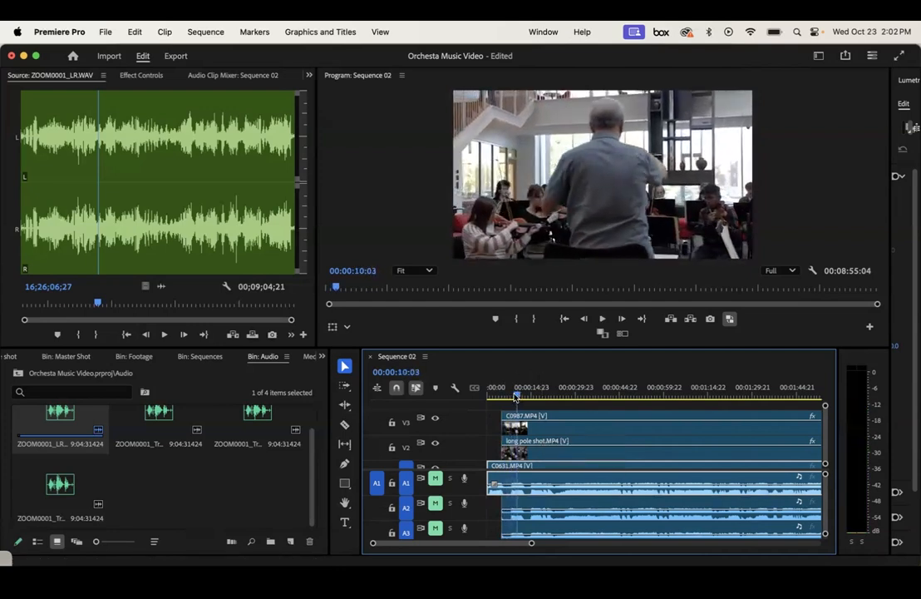
drag(515, 397, 514, 397)
Step: Split C0987.MP4 on V3 at 00:00:09:22 and again a few seconds further on with the Razor tool, and delete the middle piece
key(c)
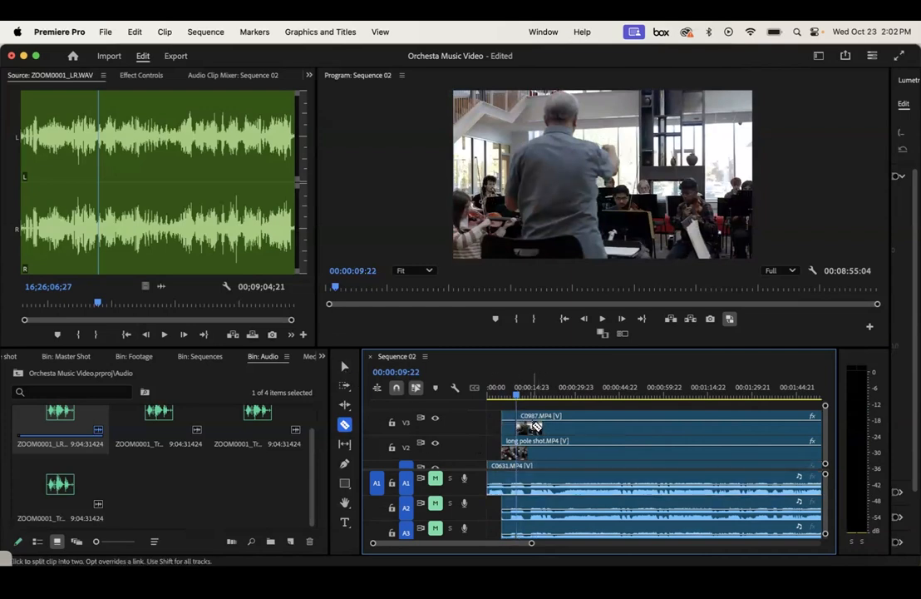
click(536, 426)
key(v)
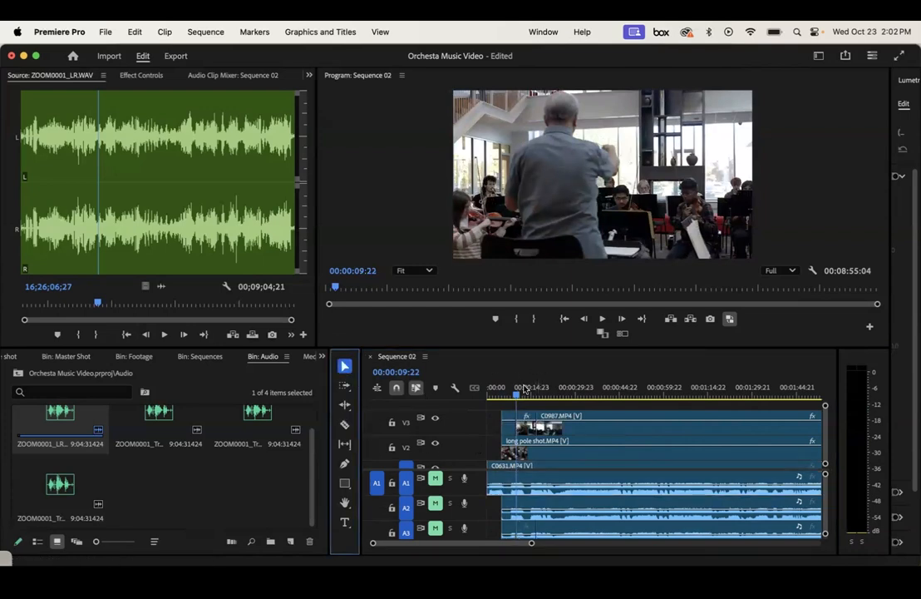
click(530, 427)
key(Delete)
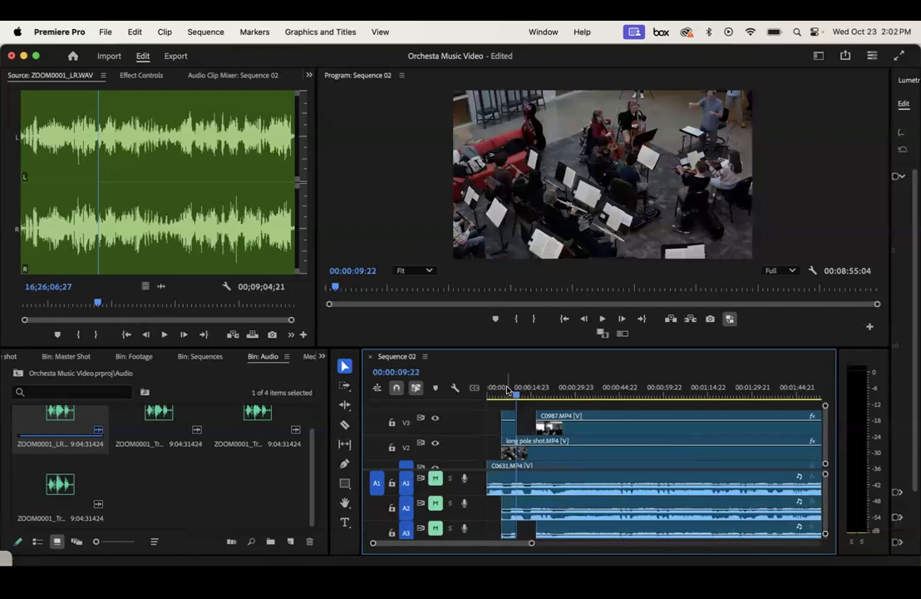
Step: Play from 00:00:06:00 to 00:00:12:16 to check the switch from C0987.MP4 to the long pole shot
click(506, 391)
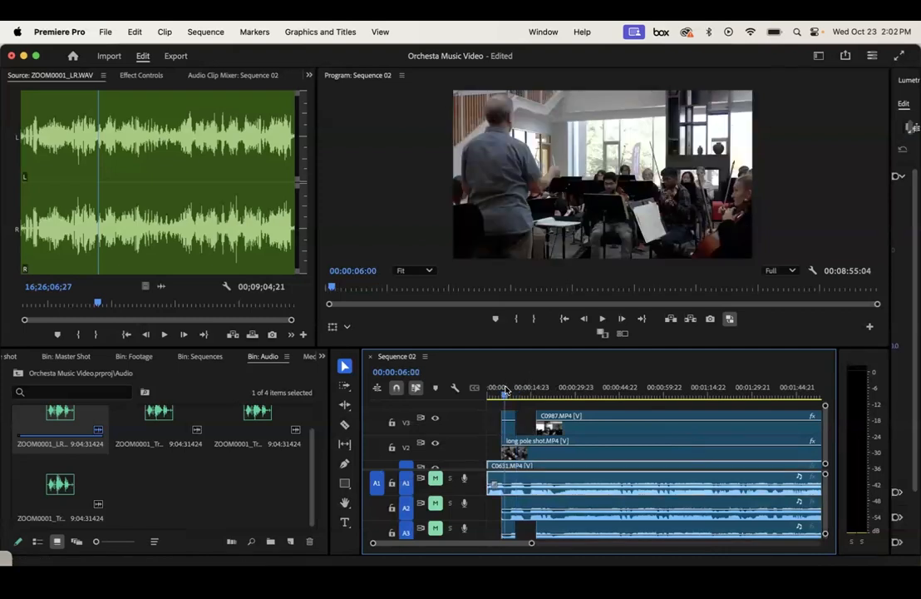
key(space)
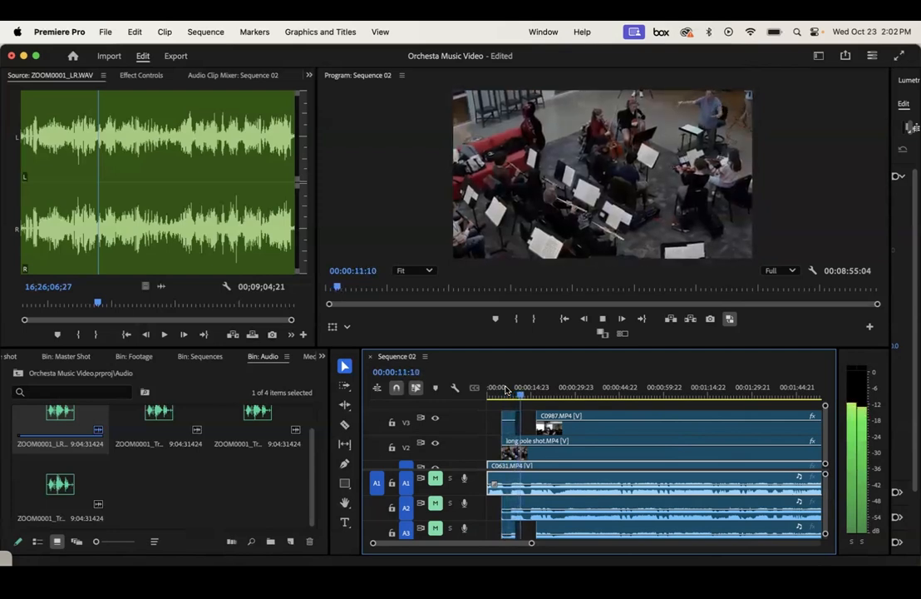
key(space)
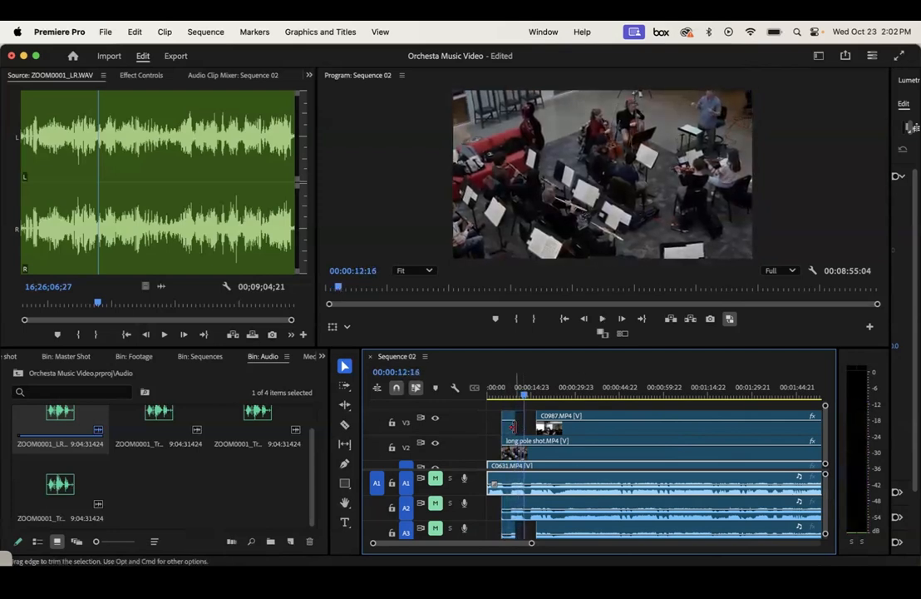
Step: Trim the starts of long pole shot.MP4 and the second C0987.MP4 piece further in to stagger the angles, and play the opening
drag(513, 425, 560, 426)
click(497, 392)
key(space)
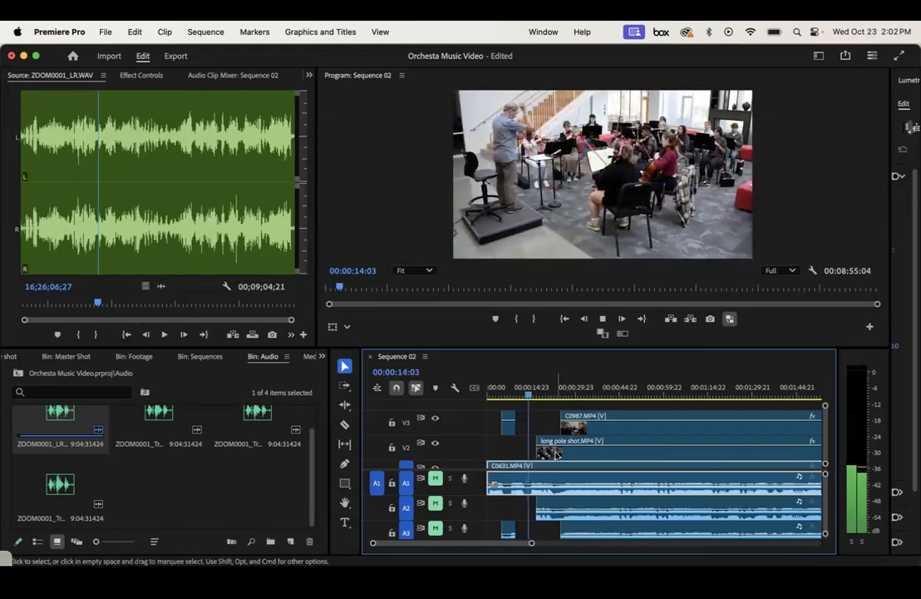
Step: Extend the start of long pole shot.MP4 back to 00:00:14:21, and start the second C0987.MP4 piece a few seconds earlier while playing the switches
key(space)
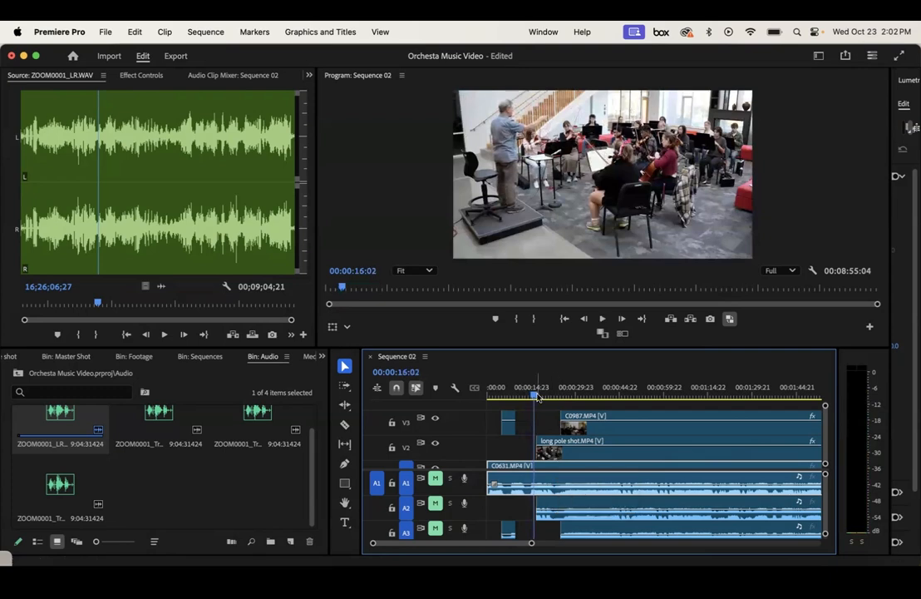
drag(537, 397, 531, 398)
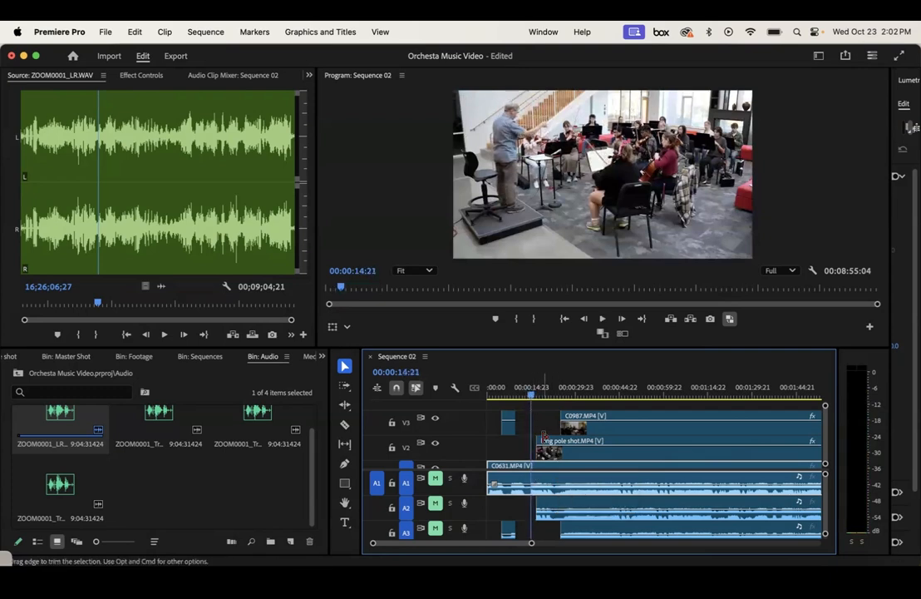
drag(537, 449, 531, 449)
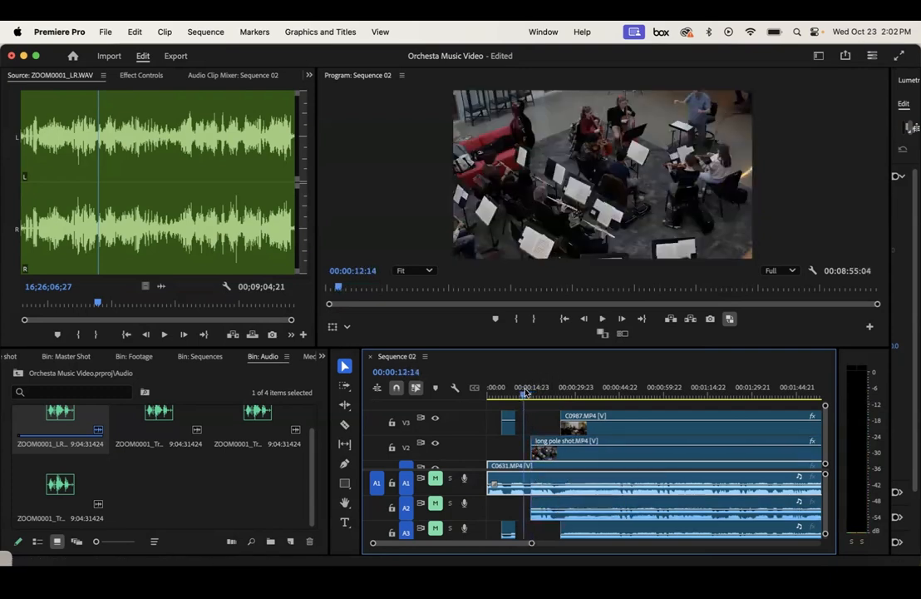
key(space)
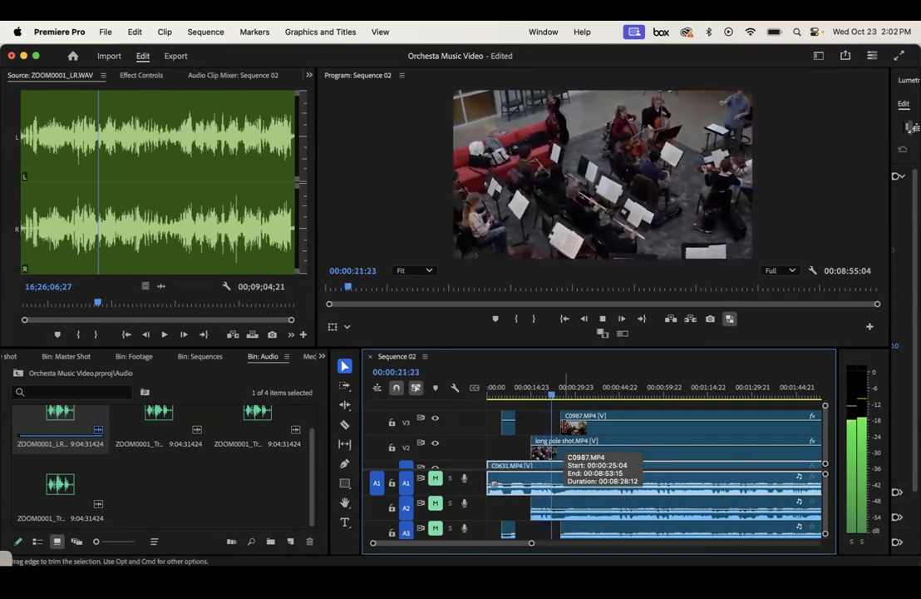
drag(567, 426, 557, 425)
key(space)
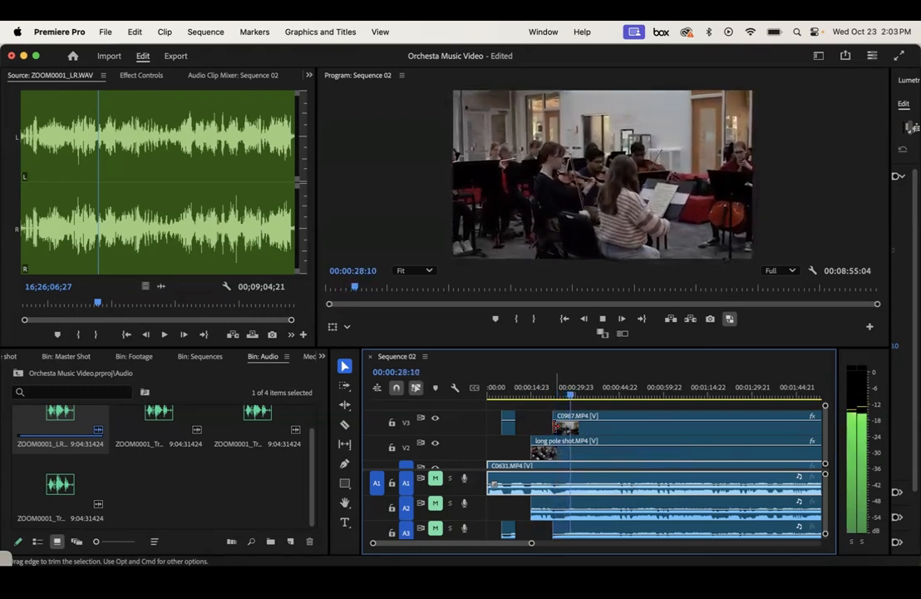
Step: Split C0987.MP4 and long pole shot.MP4 at 00:00:26:20, and trim the starts of the following pieces in to leave a gap showing C0631.MP4
key(space)
drag(571, 397, 565, 398)
mouse_move(575, 434)
mouse_down()
mouse_move(552, 438)
mouse_move(569, 439)
mouse_up()
scroll(574, 469, down, 2)
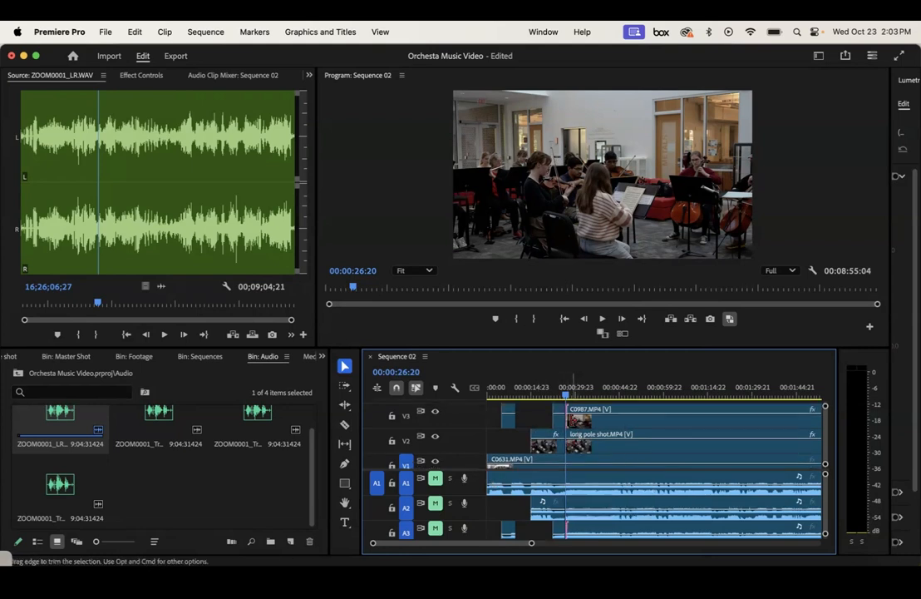
drag(567, 527, 578, 526)
drag(568, 442, 580, 443)
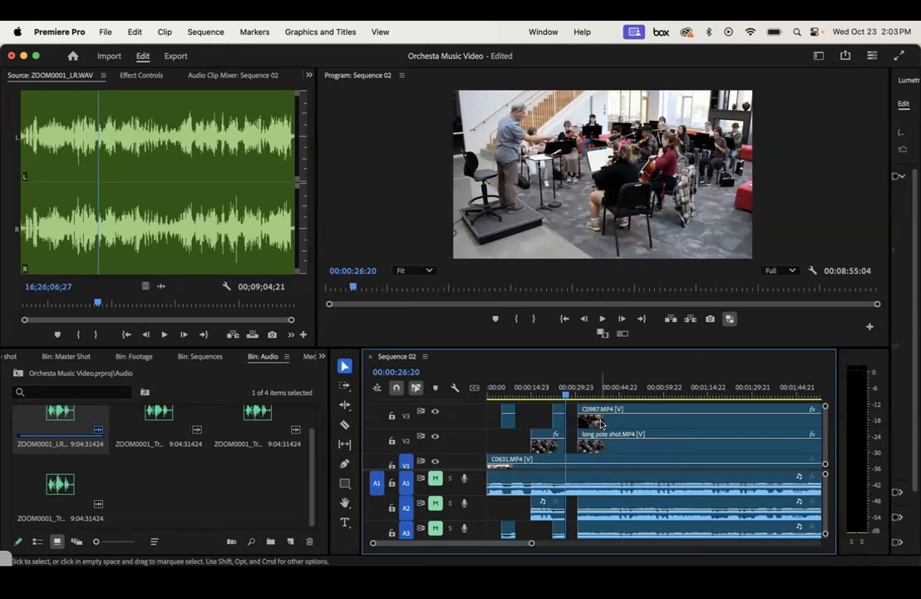
Step: Play on from 00:00:26:20, and trim the start of the last C0987.MP4 piece further in so long pole shot.MP4 shows first
drag(562, 424, 572, 421)
key(super+z)
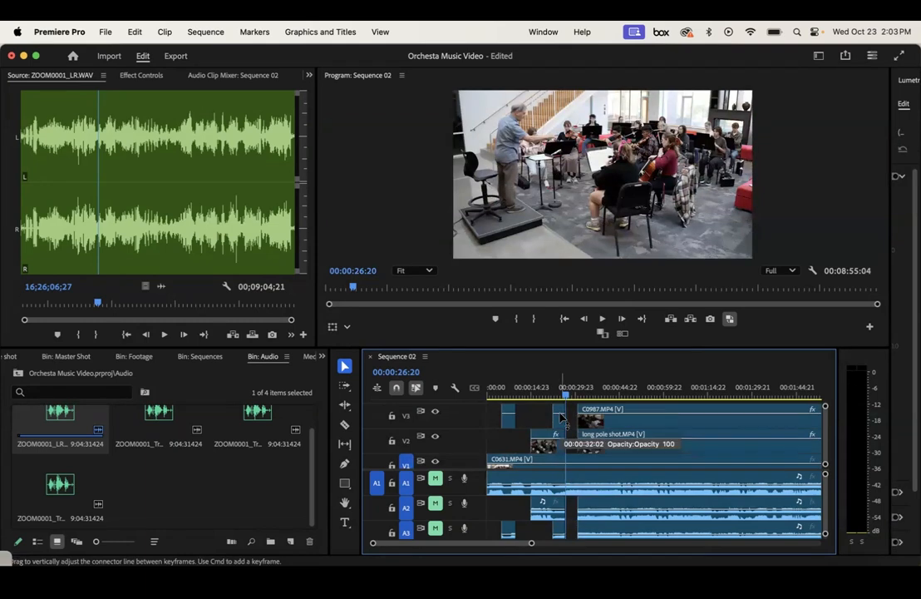
key(space)
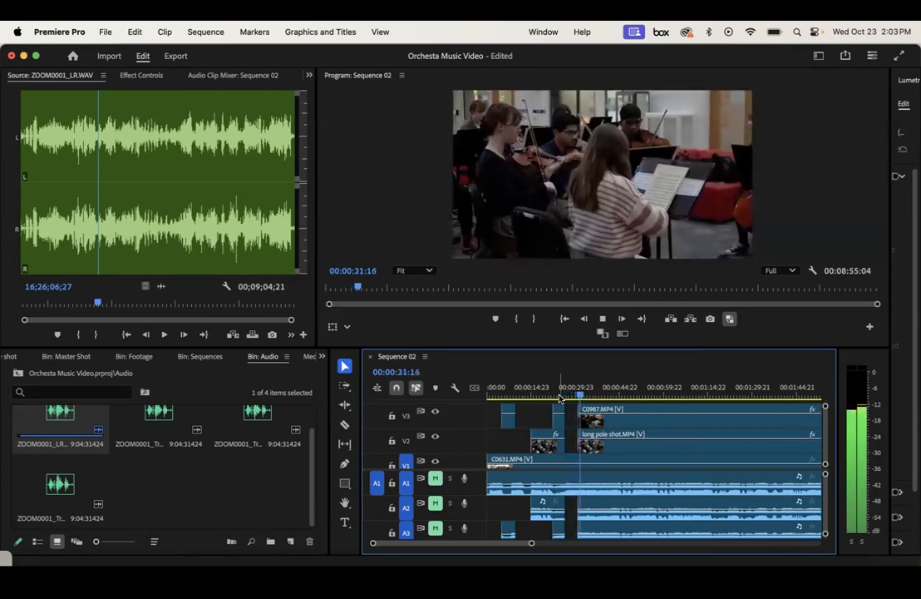
click(588, 463)
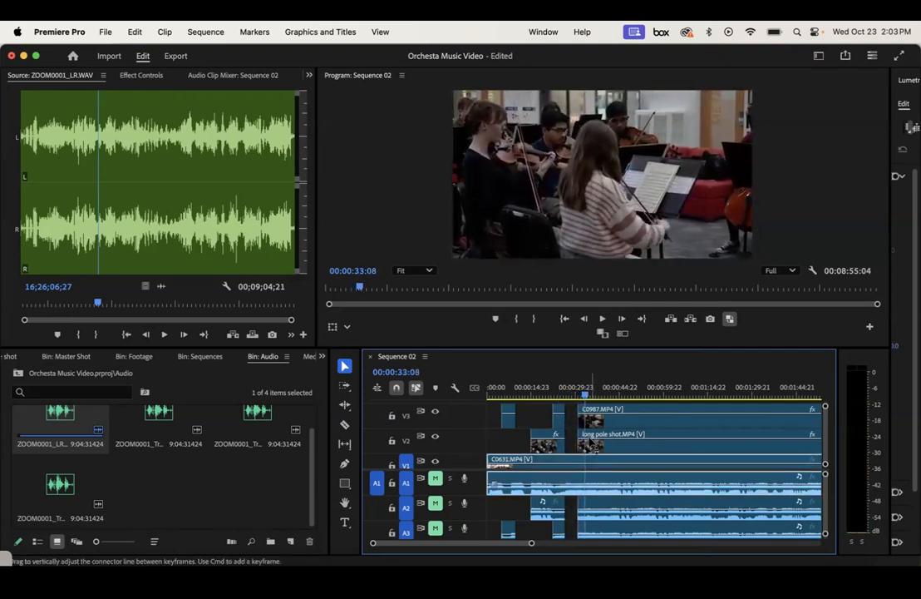
scroll(588, 456, up, 1)
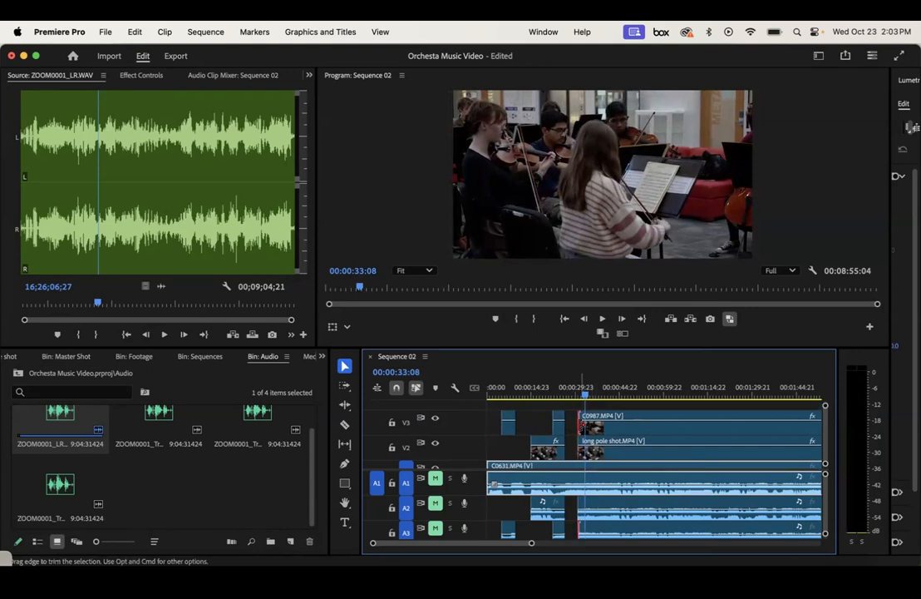
key(space)
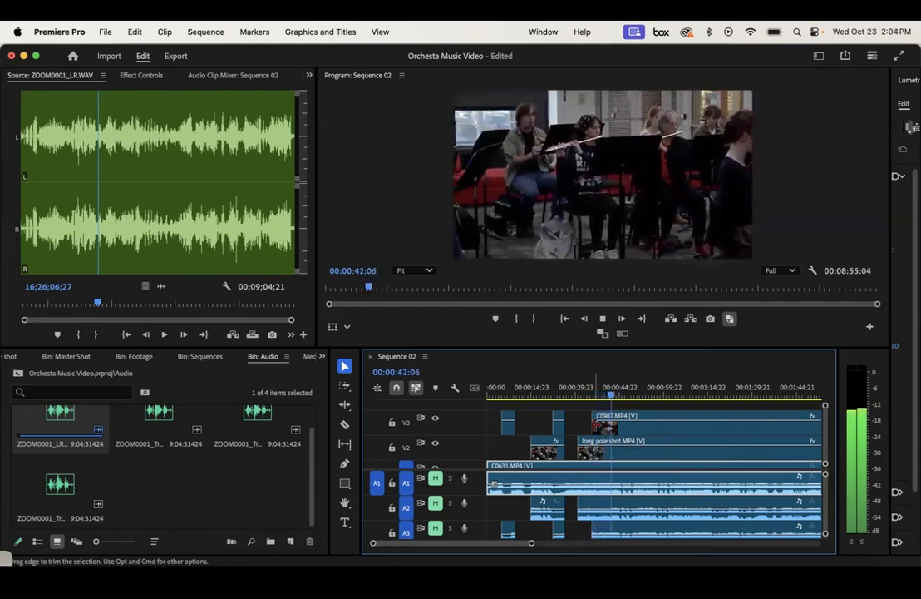
Step: Split C0987.MP4 and long pole shot.MP4 at 00:00:43:07 and again several seconds further on with the Razor tool, and delete the middle pieces
key(space)
key(c)
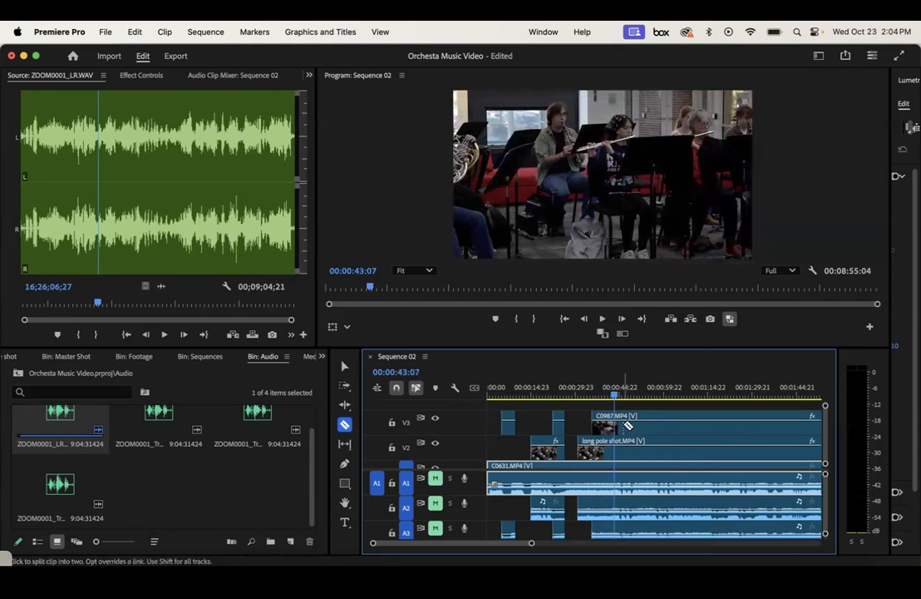
shift+click(616, 423)
shift+click(646, 424)
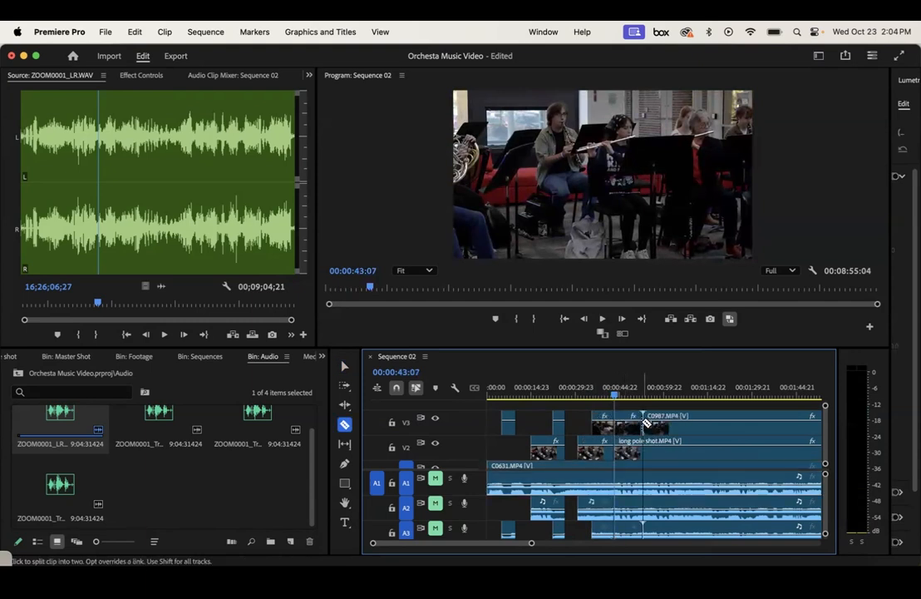
key(v)
click(627, 426)
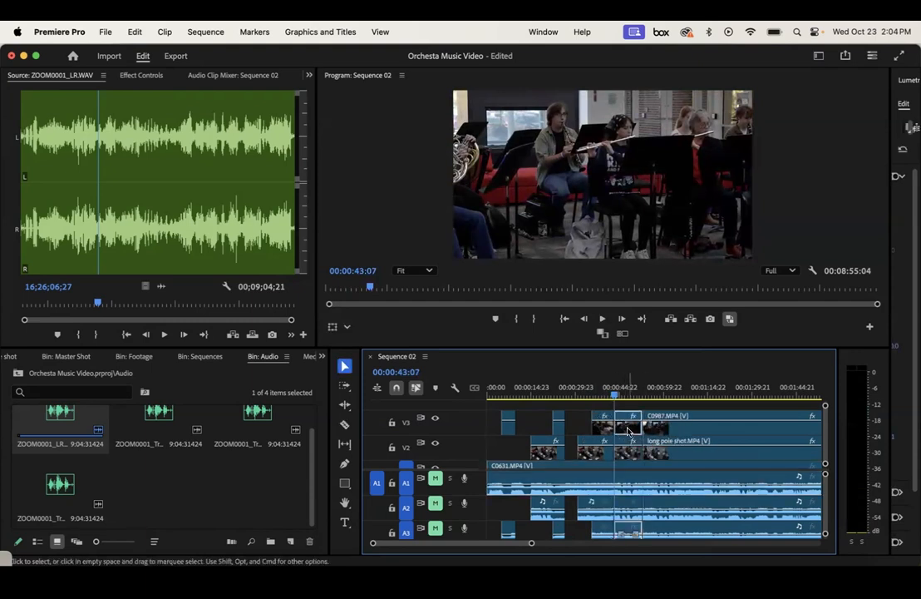
key(Delete)
Step: Start the last long pole shot.MP4 piece slightly earlier and trim the start of the last C0987.MP4 piece to 00:00:58:00, checking during playback
key(space)
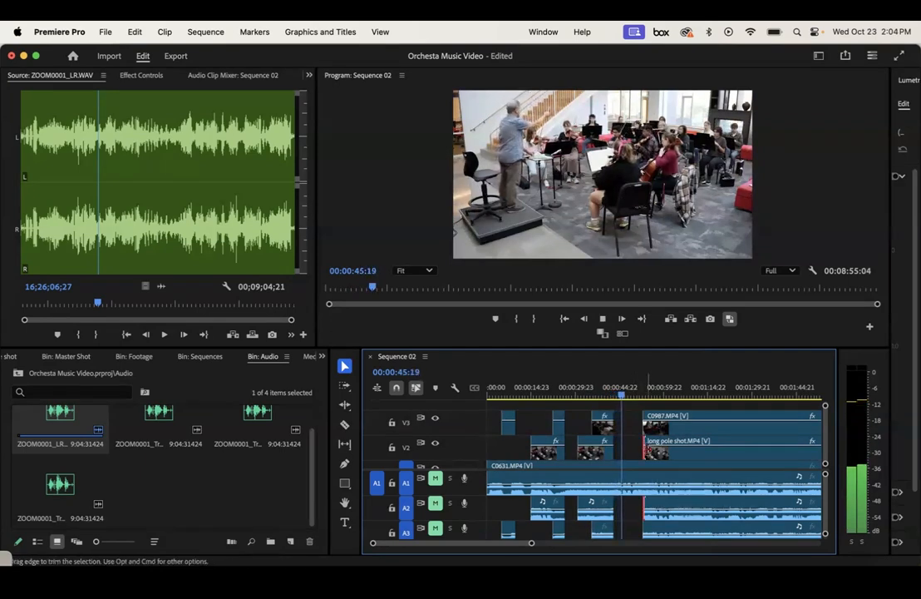
drag(644, 449, 652, 422)
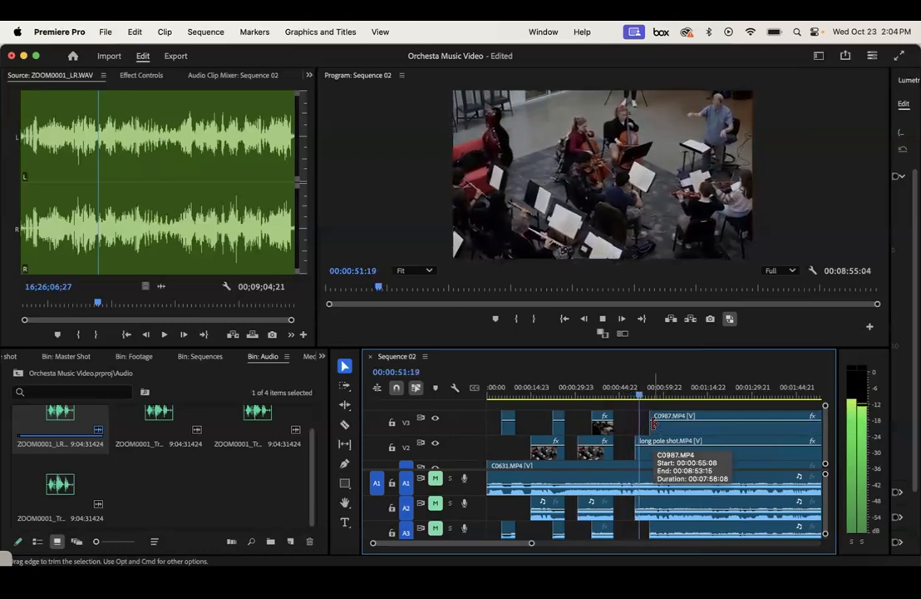
drag(654, 424, 662, 424)
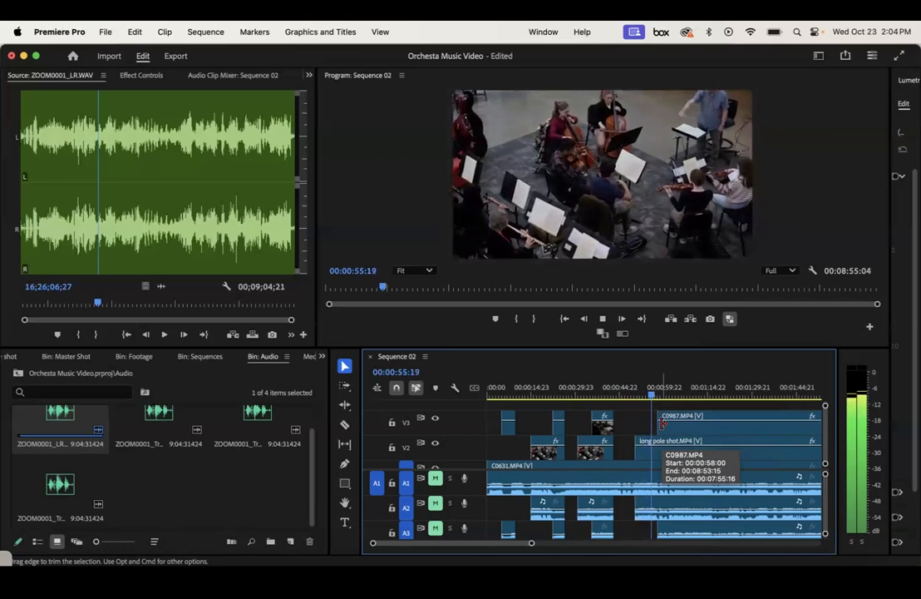
key(space)
key(space)
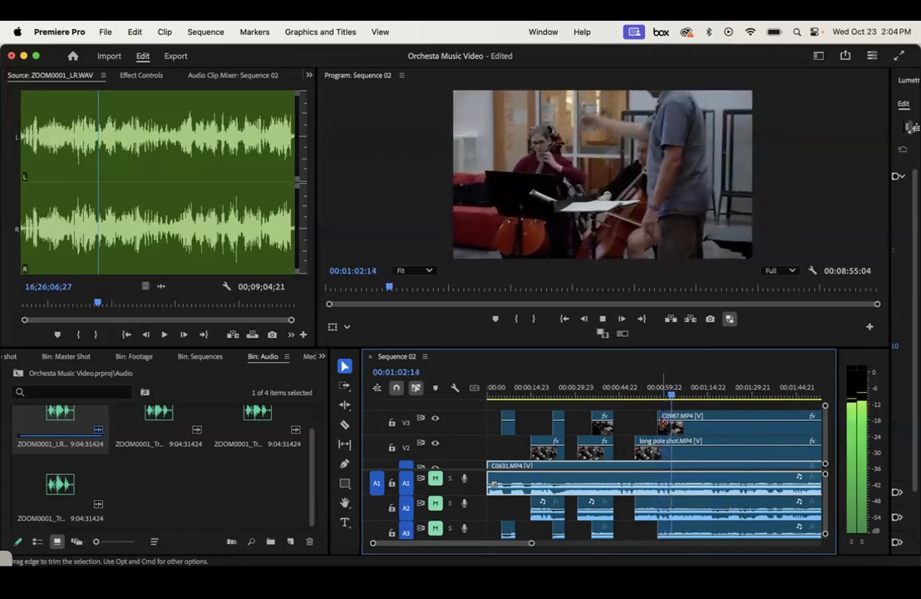
Step: Split C0987.MP4 and long pole shot.MP4 at 00:01:03:09, trim the start of the new C0987.MP4 piece a few seconds in, and play the switch
key(space)
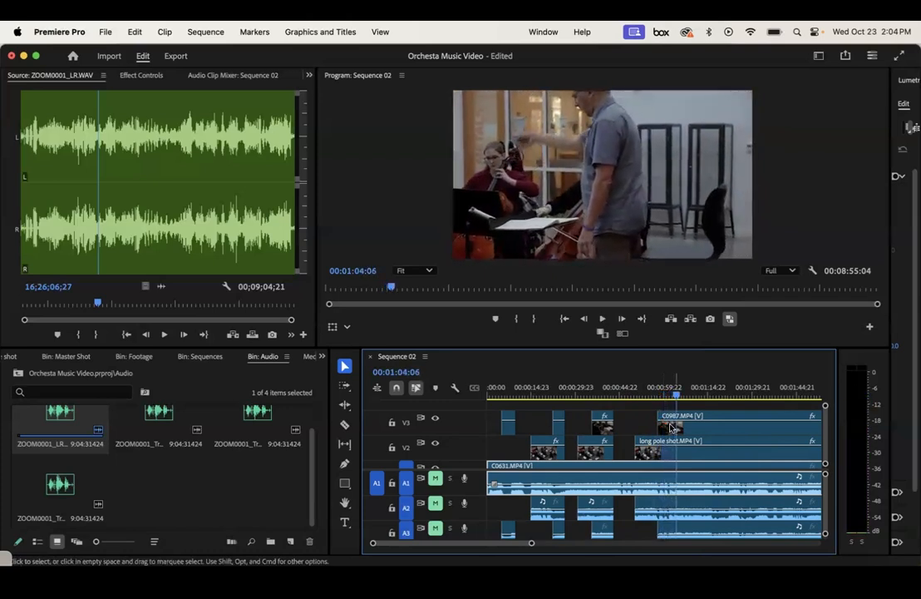
drag(674, 398, 673, 397)
key(c)
click(676, 450)
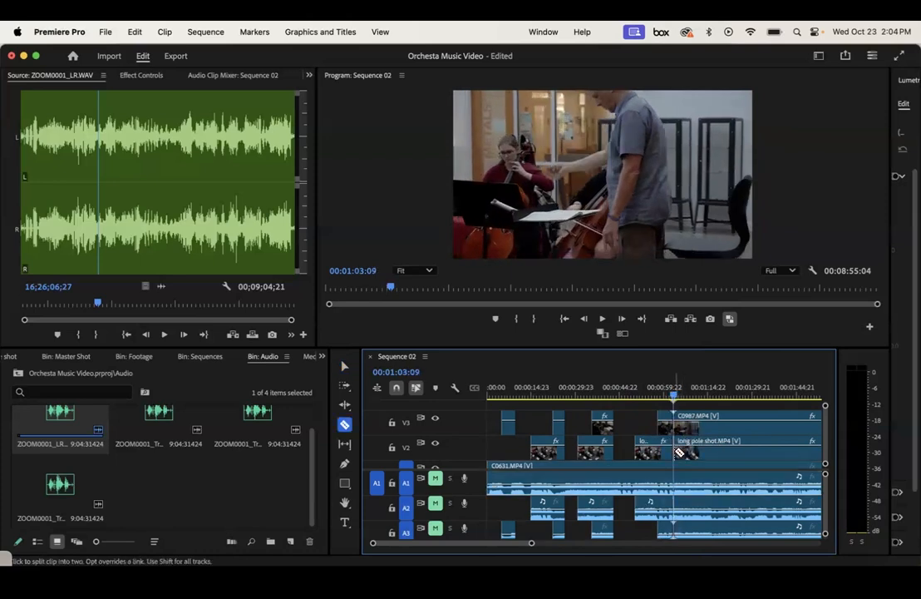
key(v)
drag(679, 425, 695, 426)
key(space)
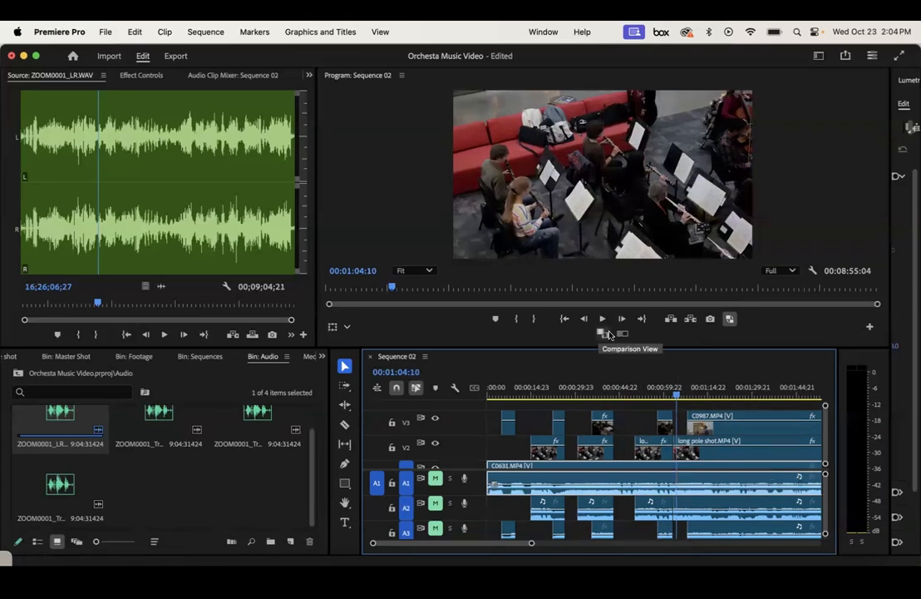
Step: Scrub through the edited section up to 00:01:15:20 to review the camera switches, and return the playhead to the sequence start
drag(531, 543, 689, 542)
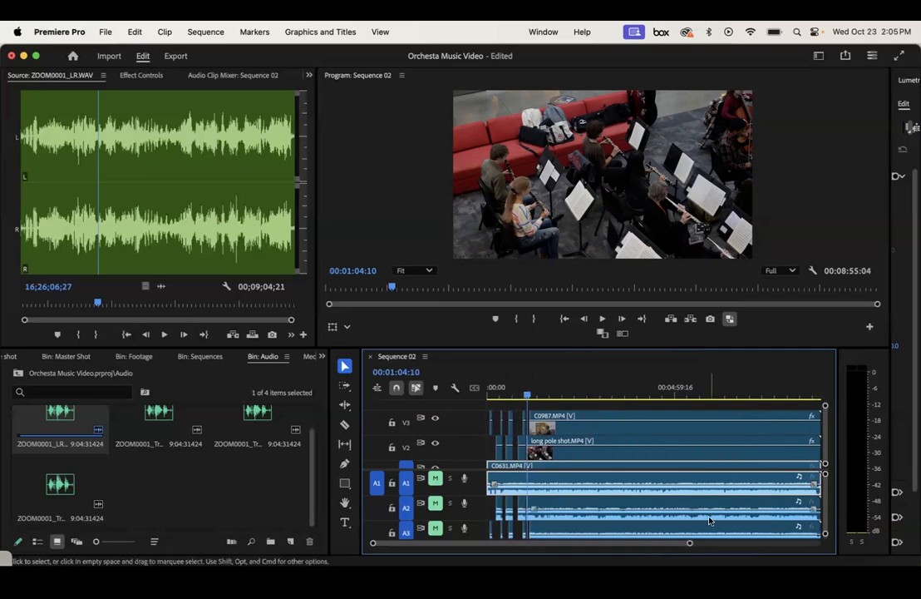
drag(689, 545, 614, 559)
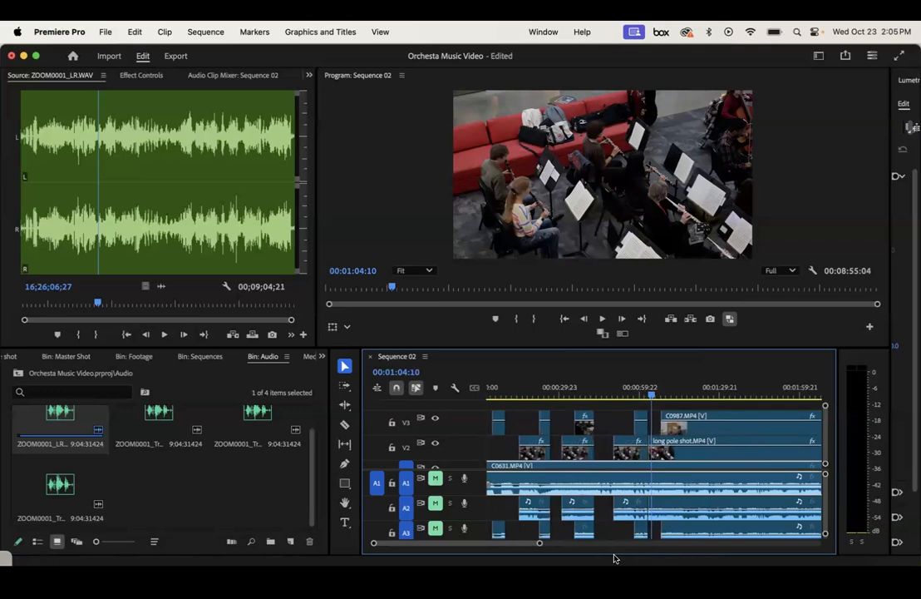
click(504, 392)
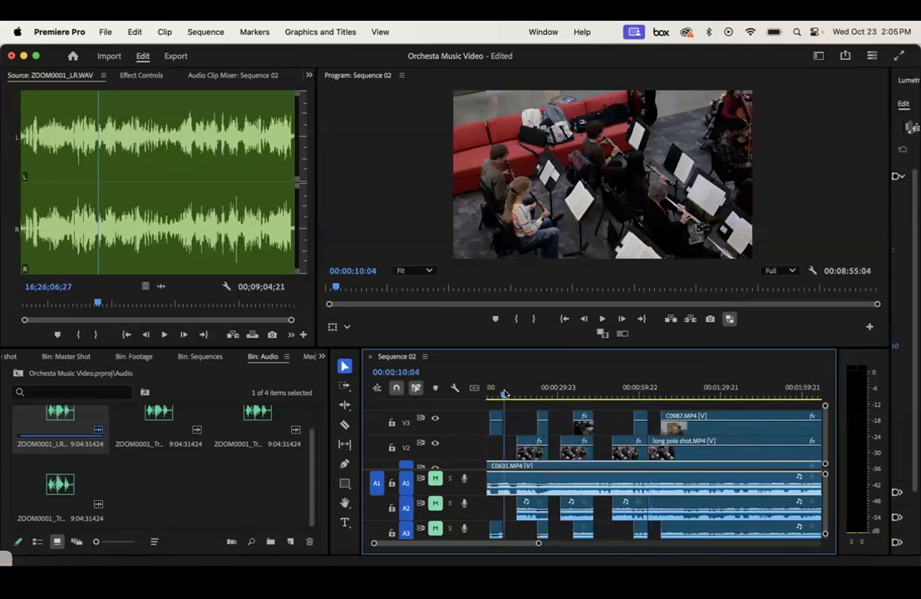
drag(502, 396, 680, 411)
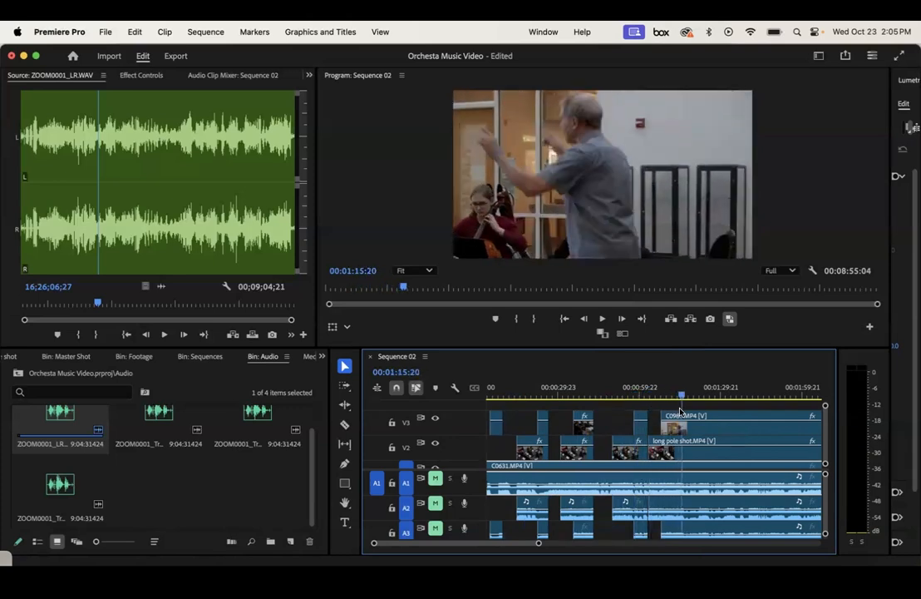
click(485, 397)
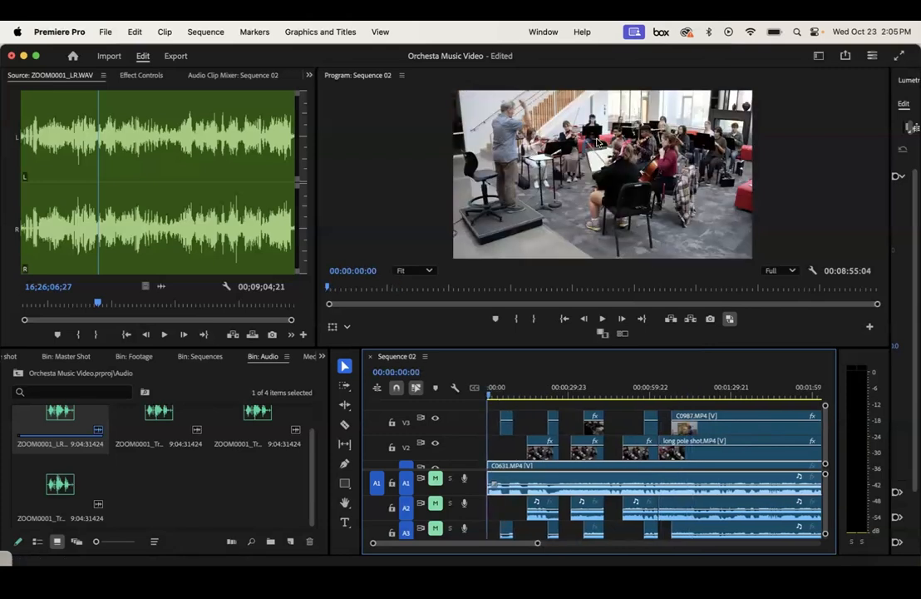